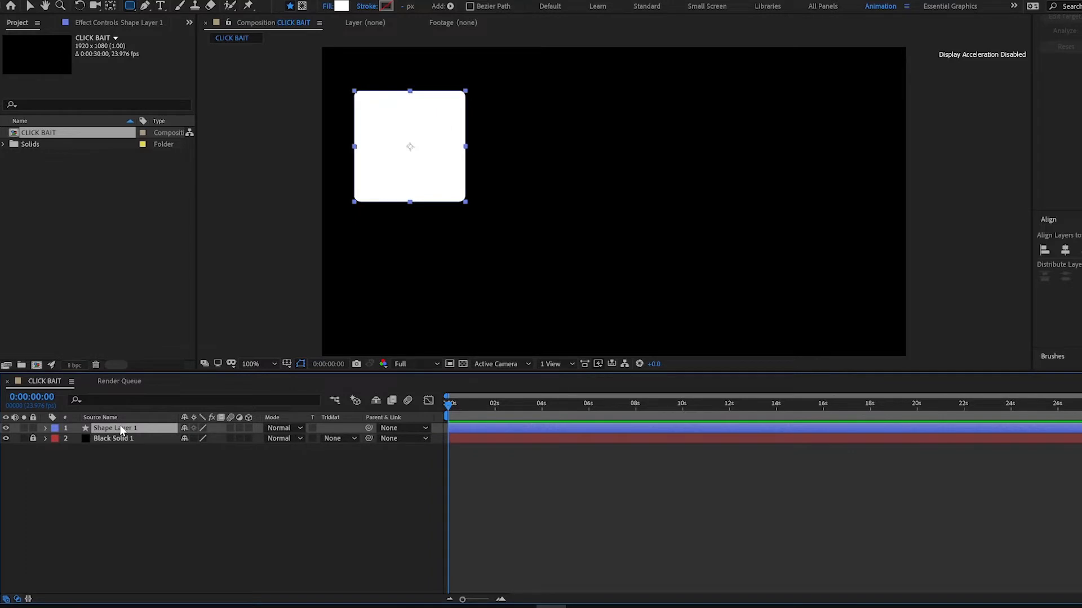
Step: Duplicate the white rounded square's shape layer four times to get five squares
{"action": "key", "text": "ctrl+d"}
{"action": "key", "text": "ctrl+d"}
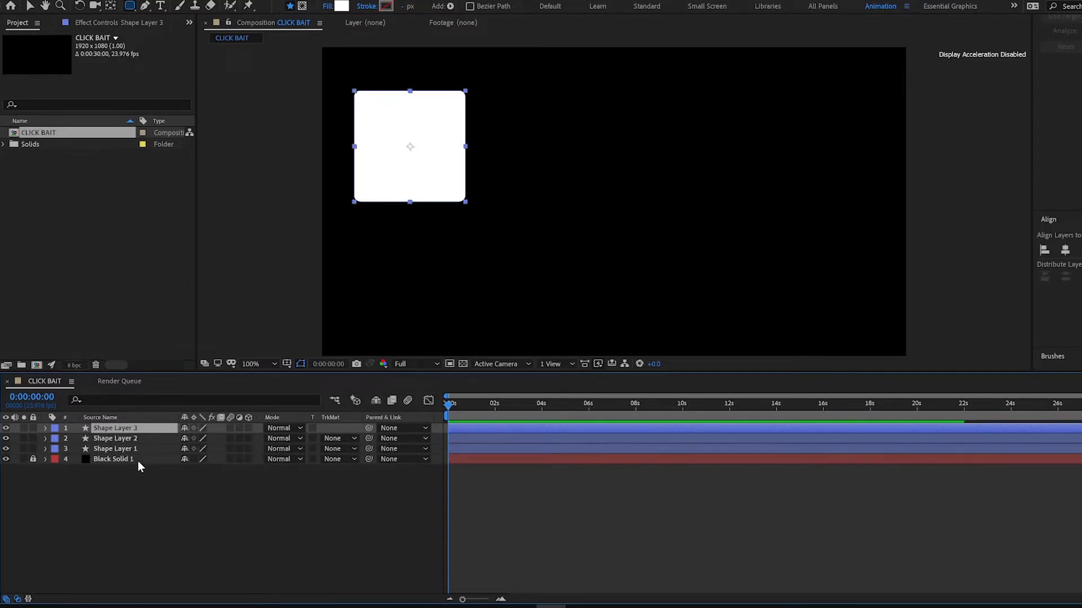
{"action": "key", "text": "ctrl+d"}
{"action": "key", "text": "ctrl+d"}
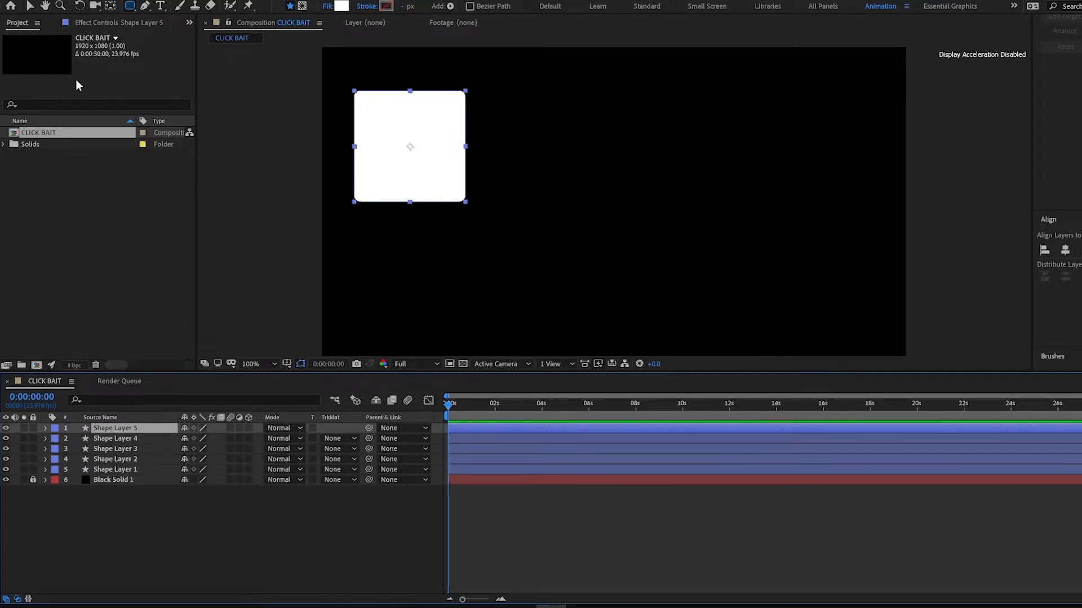
Step: Move the four duplicate squares horizontally away from the original, spreading them in a row across the composition
{"action": "left_click", "coordinate": [30, 8]}
{"action": "left_click_drag", "start_coordinate": [400, 126], "coordinate": [826, 119]}
{"action": "left_click_drag", "start_coordinate": [453, 133], "coordinate": [623, 142]}
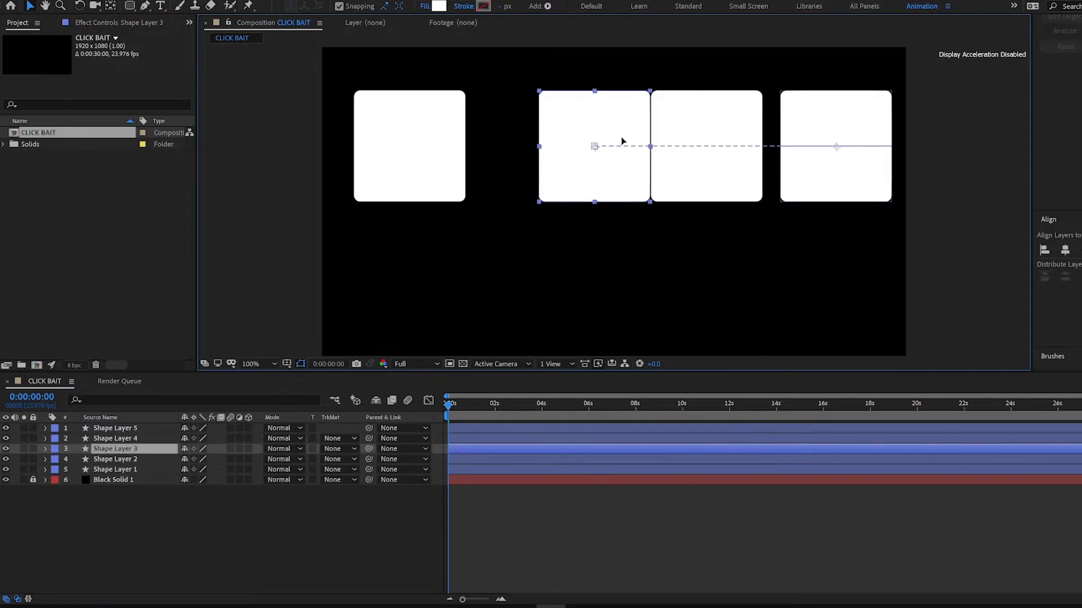
{"action": "left_click_drag", "start_coordinate": [404, 141], "coordinate": [483, 135]}
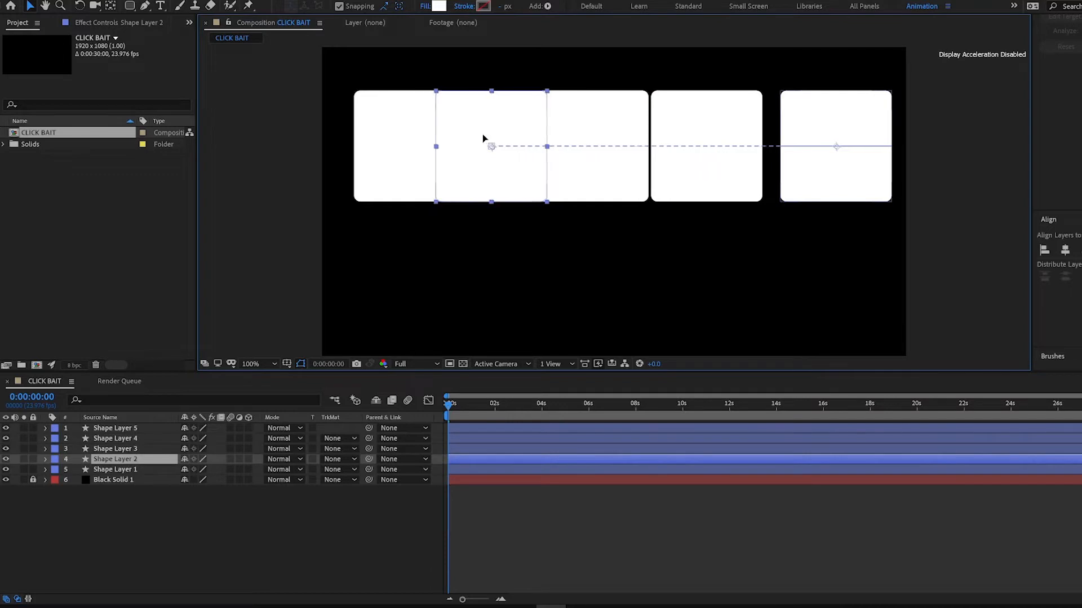
Step: Adjust the squares' horizontal positions so all five sit side by side in one row spanning the composition
{"action": "left_click_drag", "start_coordinate": [395, 141], "coordinate": [363, 137]}
{"action": "left_click_drag", "start_coordinate": [698, 150], "coordinate": [714, 149]}
{"action": "left_click_drag", "start_coordinate": [613, 145], "coordinate": [633, 144]}
{"action": "left_click", "coordinate": [503, 155]}
{"action": "left_click_drag", "start_coordinate": [502, 152], "coordinate": [509, 150]}
{"action": "key", "text": "Return"}
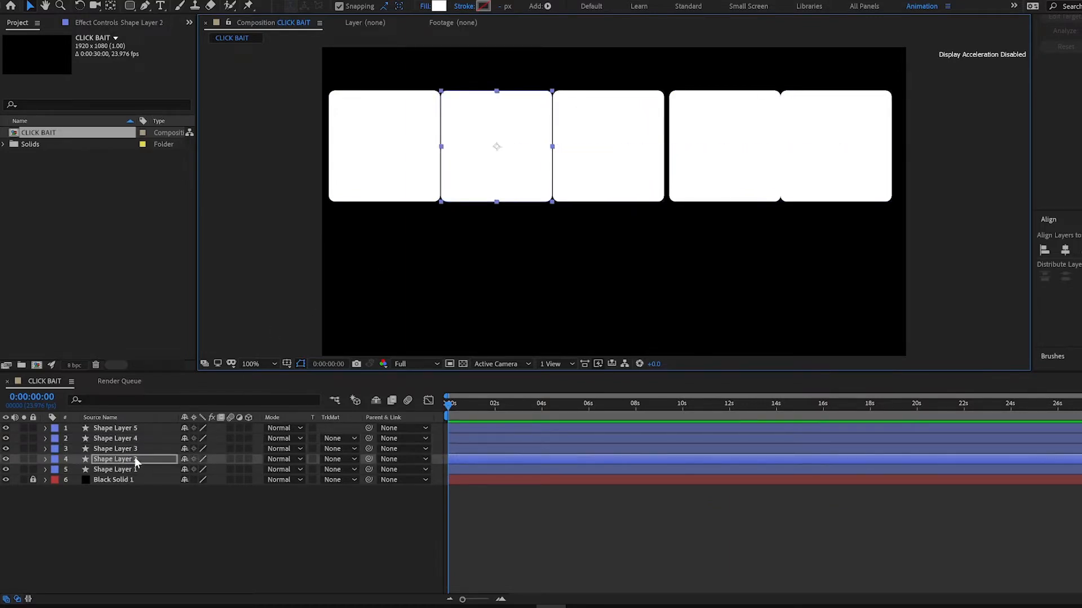
Step: Distribute all five square layers evenly across the row and scale them down slightly to leave gaps between them
{"action": "left_click", "coordinate": [127, 469]}
{"action": "left_click", "coordinate": [116, 428], "text": "shift"}
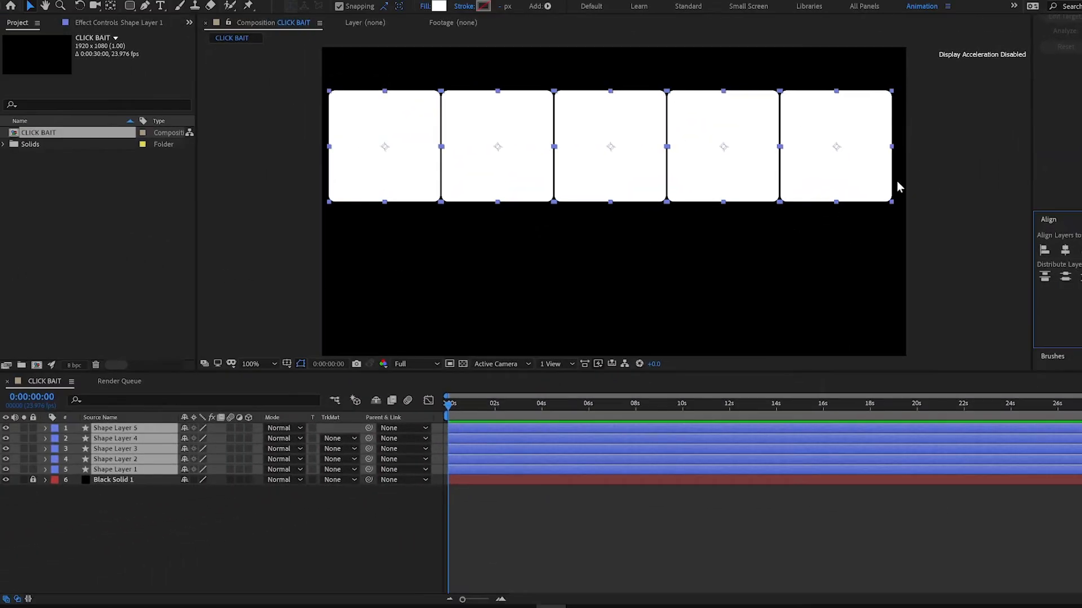
{"action": "mouse_move", "coordinate": [892, 204]}
{"action": "left_mouse_down"}
{"action": "mouse_move", "coordinate": [859, 184]}
{"action": "mouse_move", "coordinate": [892, 195]}
{"action": "left_mouse_up"}
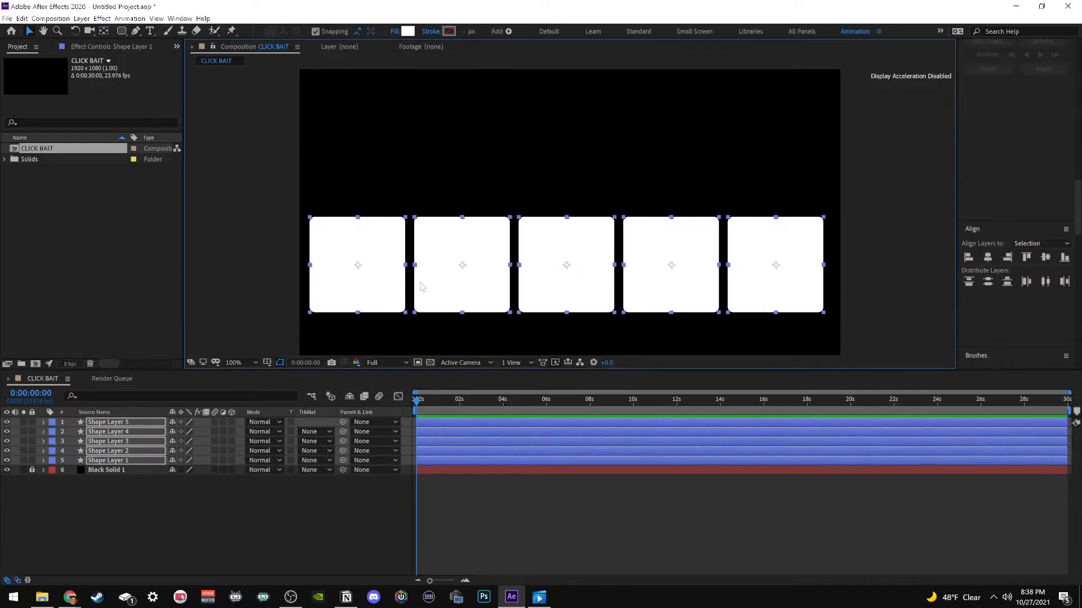
Step: Duplicate the row of five squares and move the copy straight up above the original row
{"action": "key", "text": "ctrl+d"}
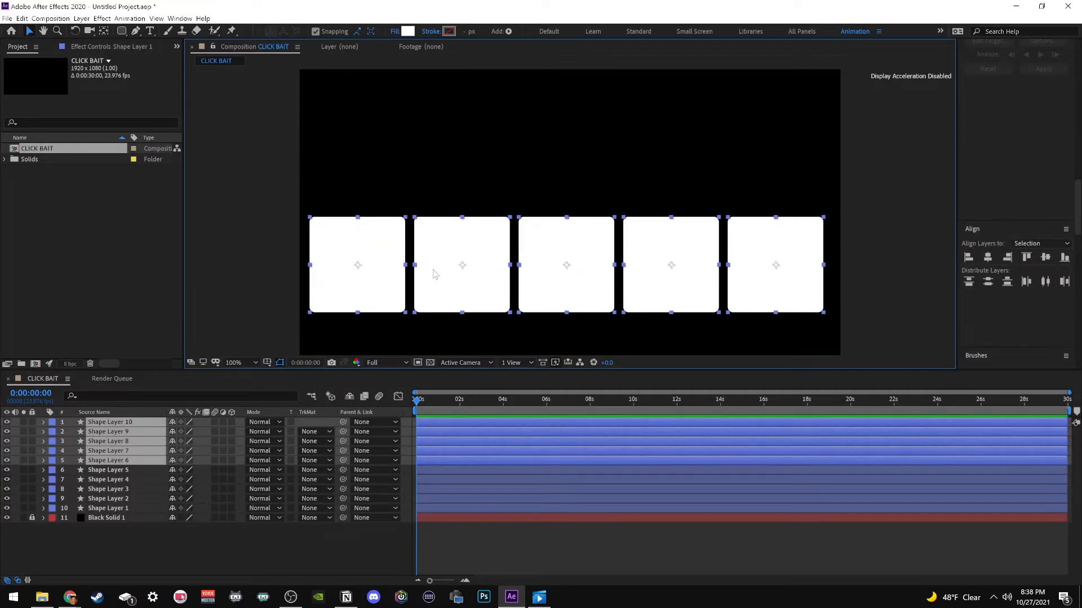
{"action": "left_click_drag", "start_coordinate": [474, 250], "coordinate": [472, 162]}
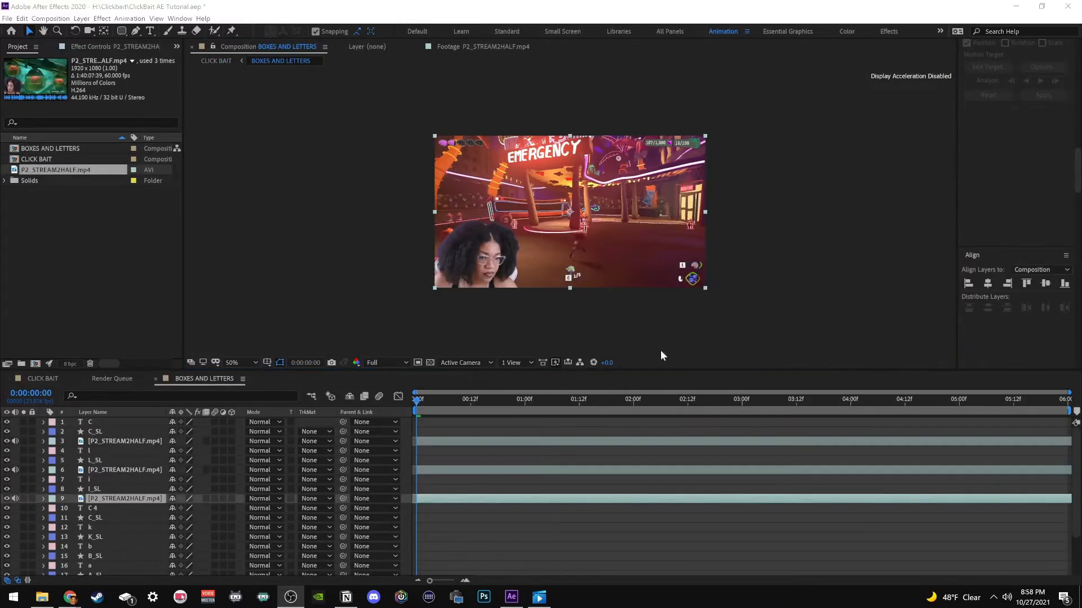
Step: Duplicate the P2_STREAM2HALF.mp4 layer twice, placing one copy below the second C_SL and one below K_SL
{"action": "left_click", "coordinate": [97, 492]}
{"action": "left_click", "coordinate": [97, 498]}
{"action": "key", "text": "ctrl+d"}
{"action": "left_click_drag", "start_coordinate": [109, 509], "coordinate": [114, 560]}
{"action": "key", "text": "ctrl+d"}
{"action": "scroll", "coordinate": [113, 524], "scroll_direction": "down", "scroll_amount": 3}
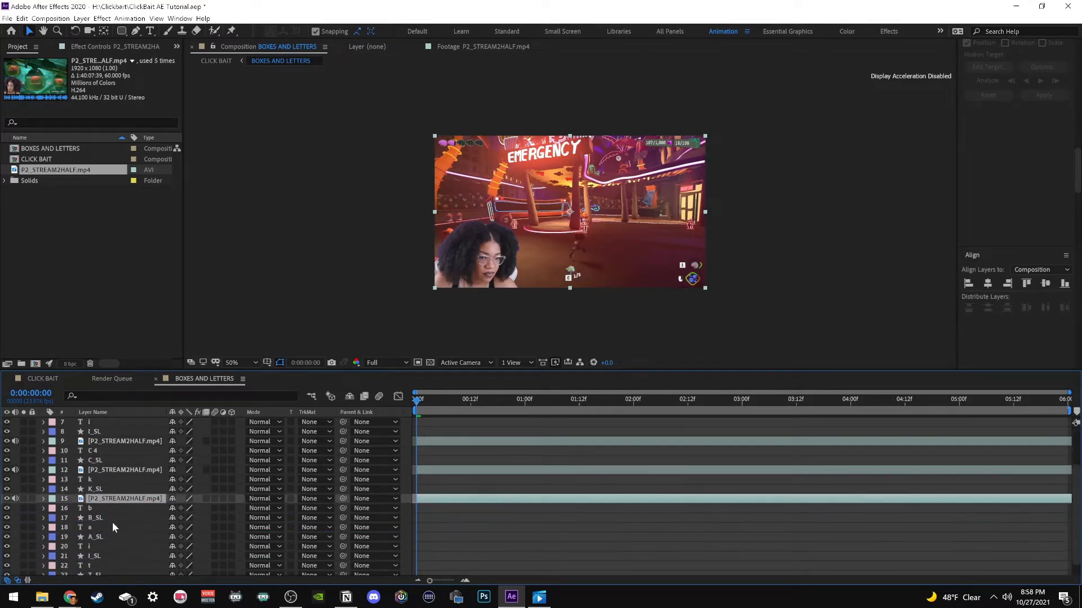
Step: Duplicate the P2_STREAM2HALF.mp4 layer twice more, placing the copies below B_SL and A_SL
{"action": "key", "text": "ctrl+d"}
{"action": "left_click_drag", "start_coordinate": [108, 506], "coordinate": [109, 559]}
{"action": "key", "text": "ctrl+d"}
{"action": "scroll", "coordinate": [107, 540], "scroll_direction": "down", "scroll_amount": 2}
Step: Add three more copies of the P2_STREAM2HALF.mp4 layer, placed below the second I_SL, T_SL and BLANK_SL
{"action": "key", "text": "ctrl+d"}
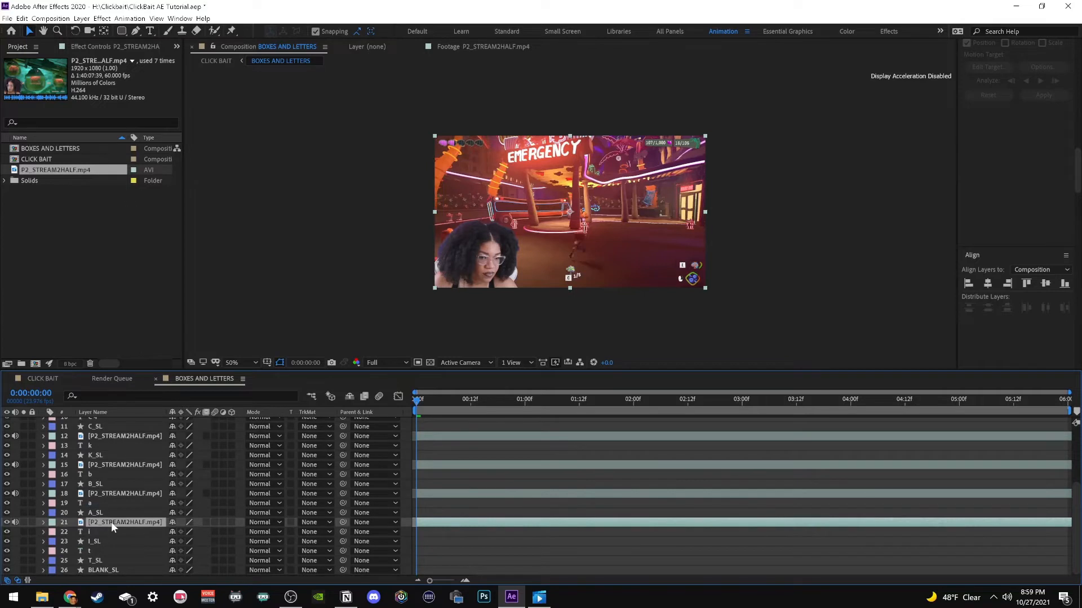
{"action": "left_click_drag", "start_coordinate": [107, 535], "coordinate": [106, 562]}
{"action": "key", "text": "ctrl+d"}
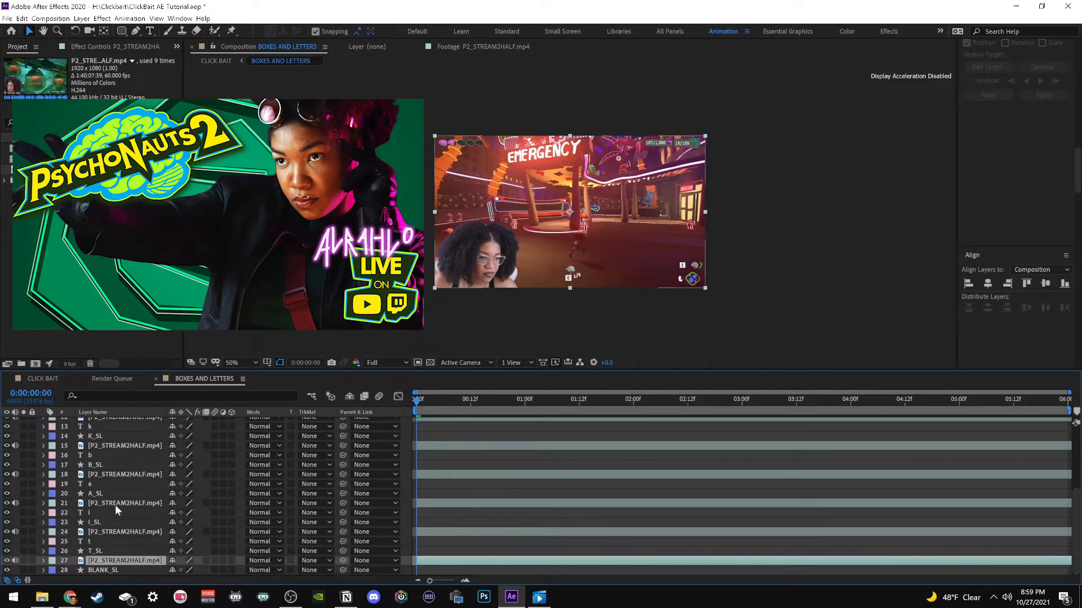
{"action": "key", "text": "ctrl+d"}
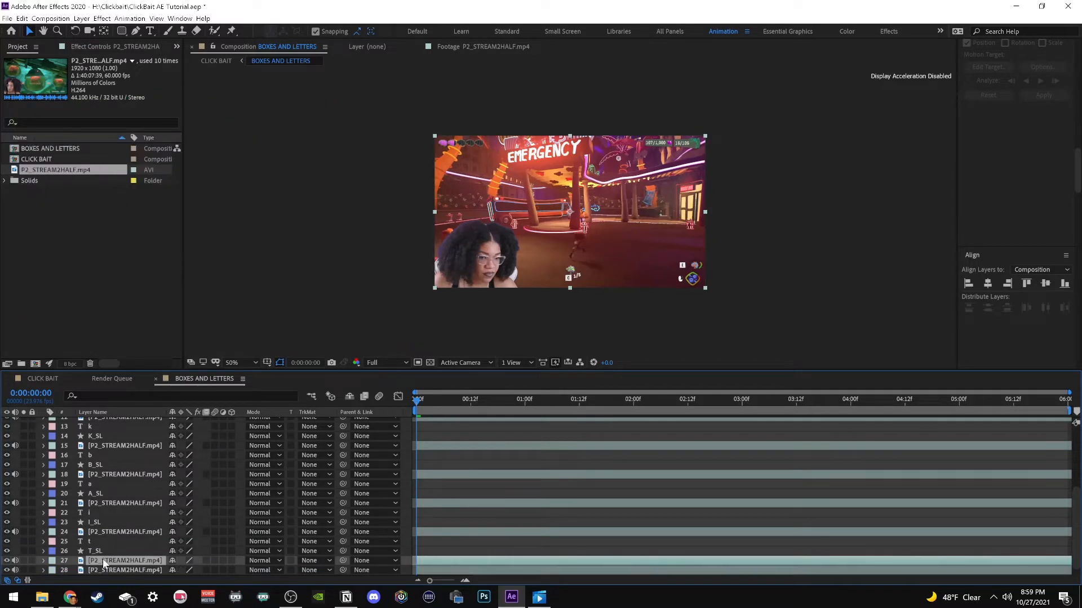
{"action": "left_click_drag", "start_coordinate": [102, 586], "coordinate": [105, 575]}
Step: Rename the video layers below the first C_SL and L_SL as C VID and L VID
{"action": "scroll", "coordinate": [225, 494], "scroll_direction": "up", "scroll_amount": 5}
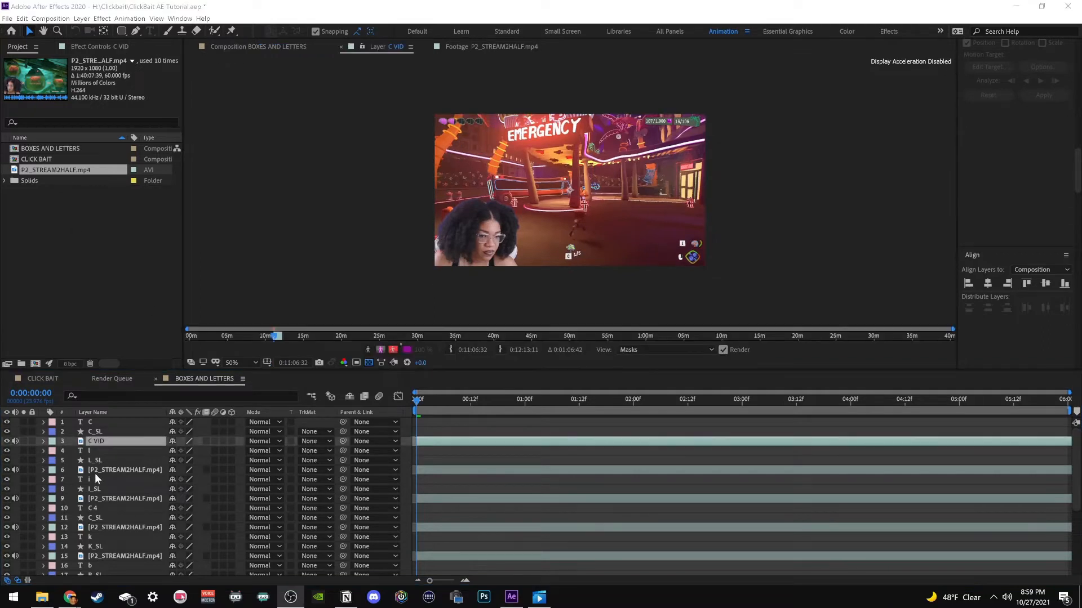
{"action": "left_click", "coordinate": [96, 471]}
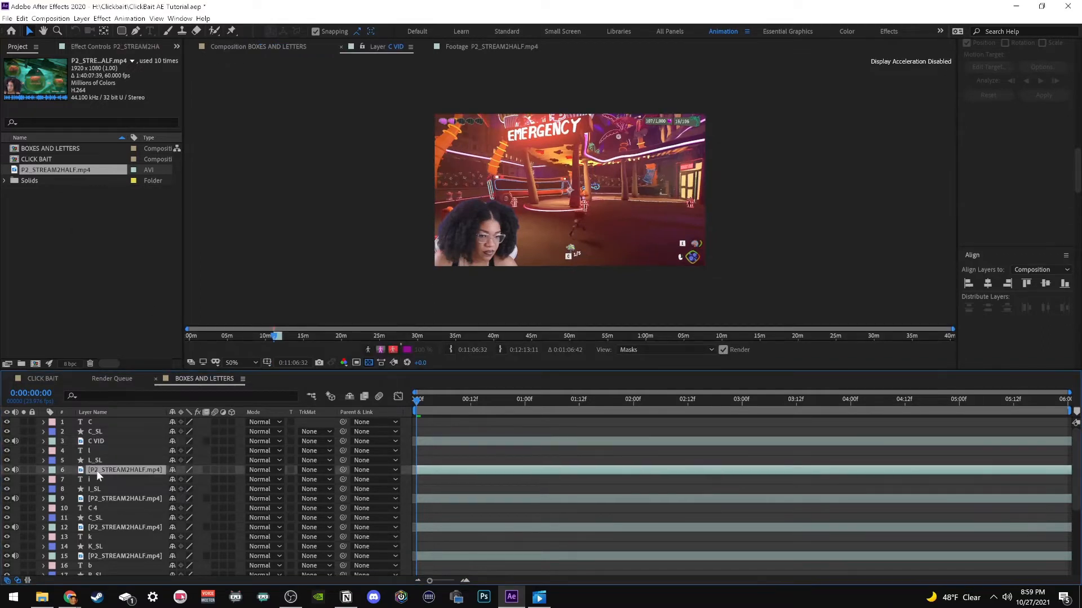
{"action": "key", "text": "Return"}
{"action": "type", "text": "L"}
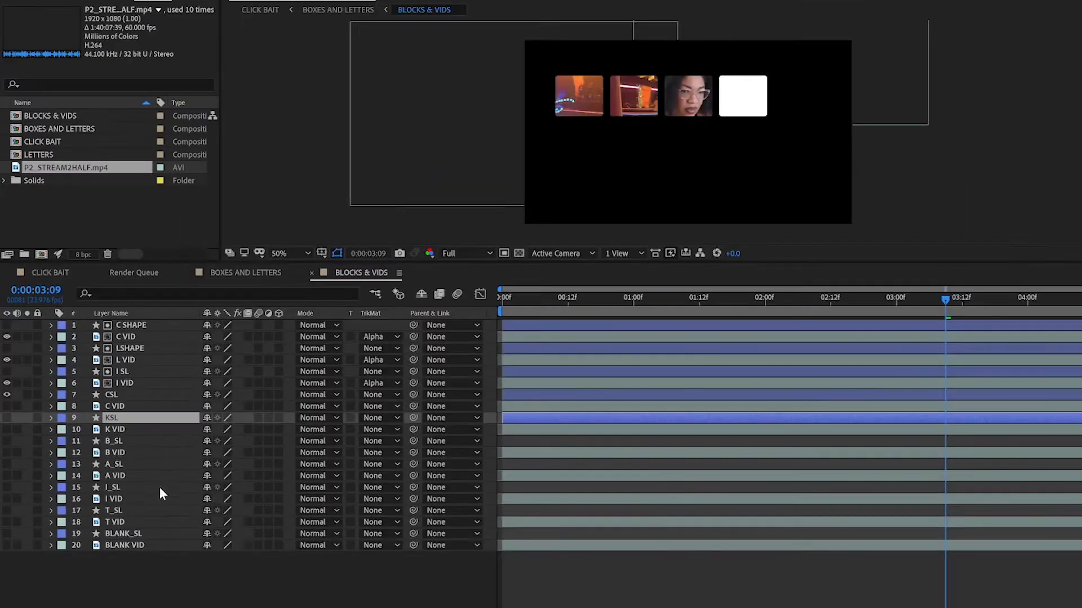
Step: Add a new mask to the CSL shape layer in BLOCKS & VIDS and re-enable the preview refresh
{"action": "left_click", "coordinate": [117, 392]}
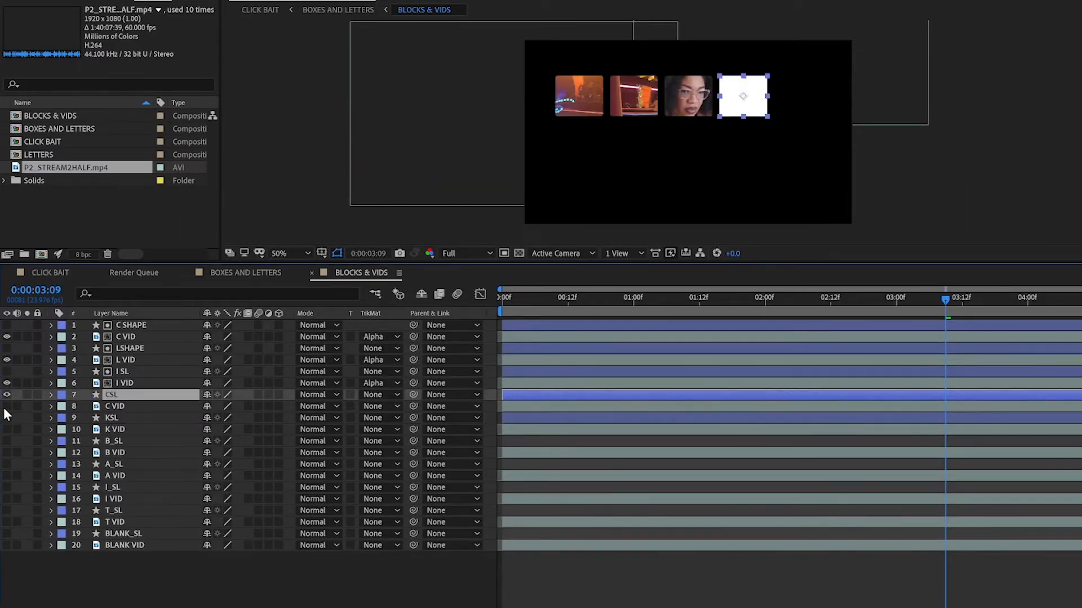
{"action": "left_click", "coordinate": [50, 395]}
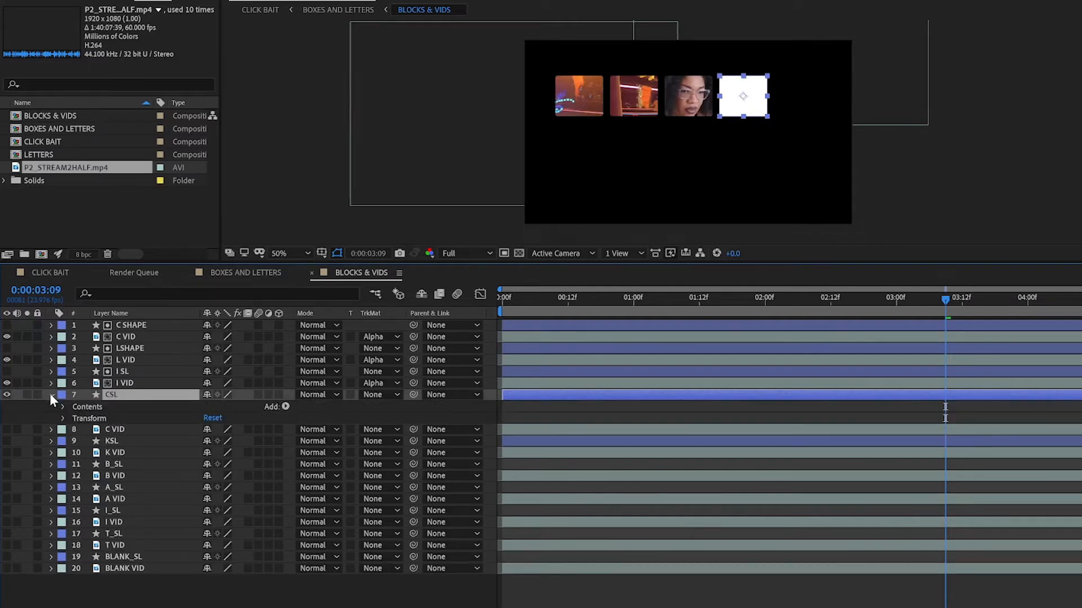
{"action": "right_click", "coordinate": [98, 395]}
{"action": "mouse_move", "coordinate": [186, 76]}
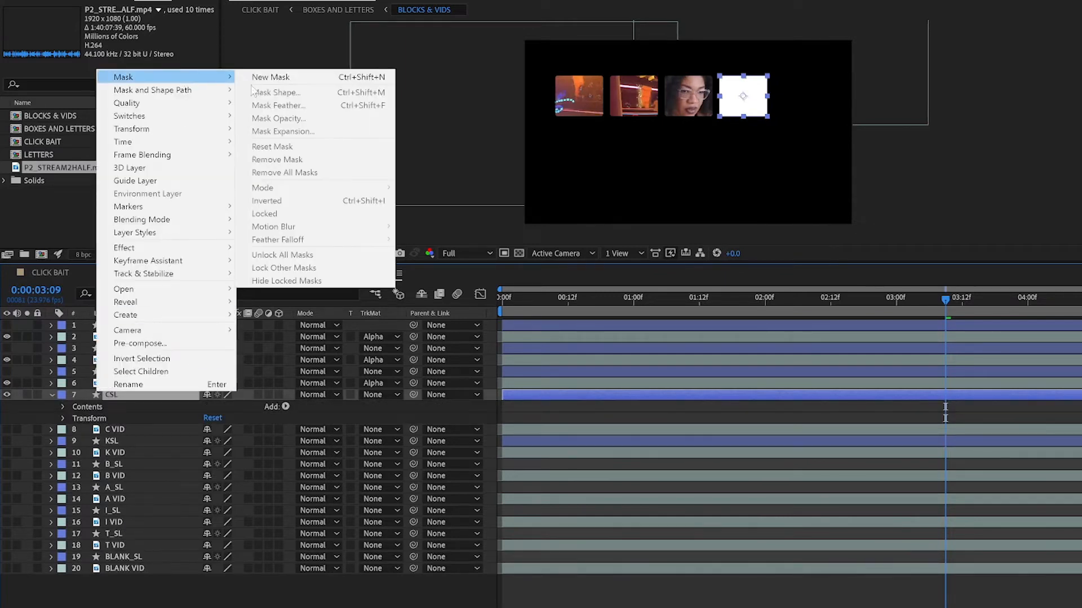
{"action": "left_click", "coordinate": [309, 78]}
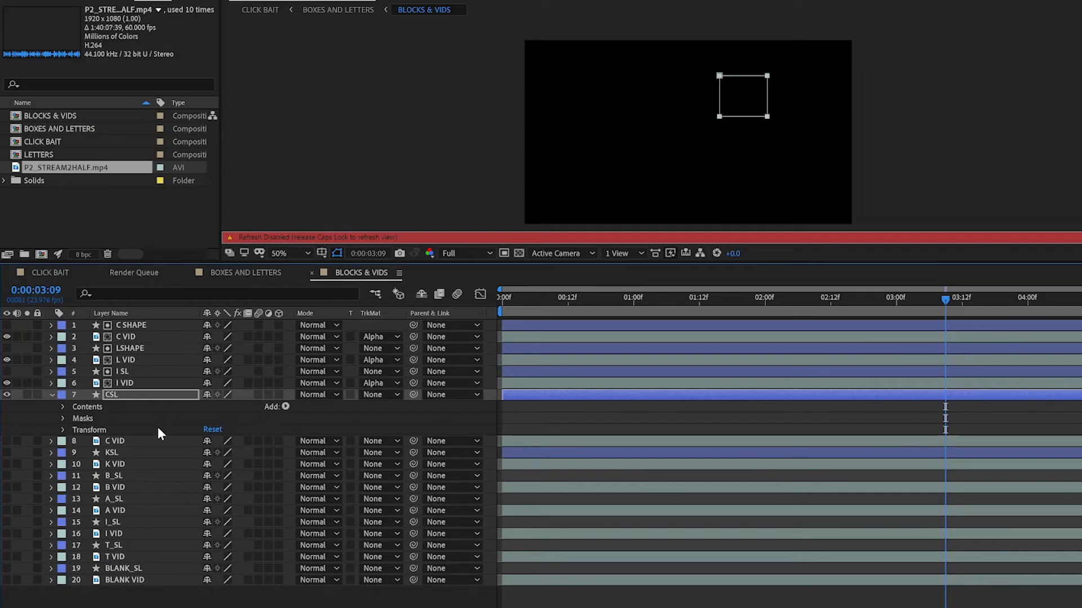
{"action": "key", "text": "Caps_Lock"}
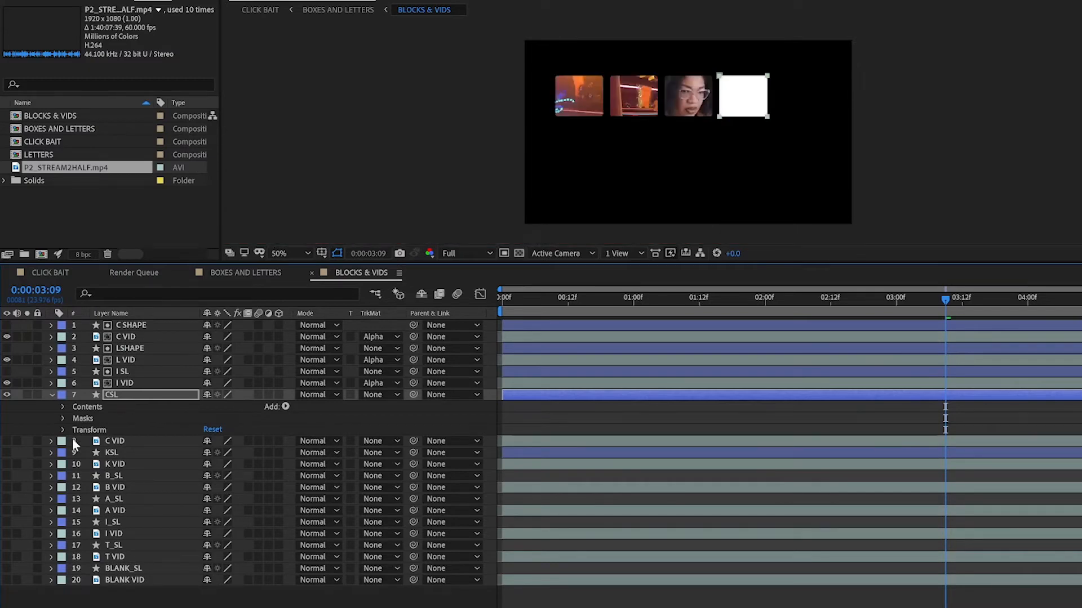
Step: Set the track matte of the C VID layer below CSL to Alpha, expand its transform properties and make it visible
{"action": "left_click", "coordinate": [143, 443]}
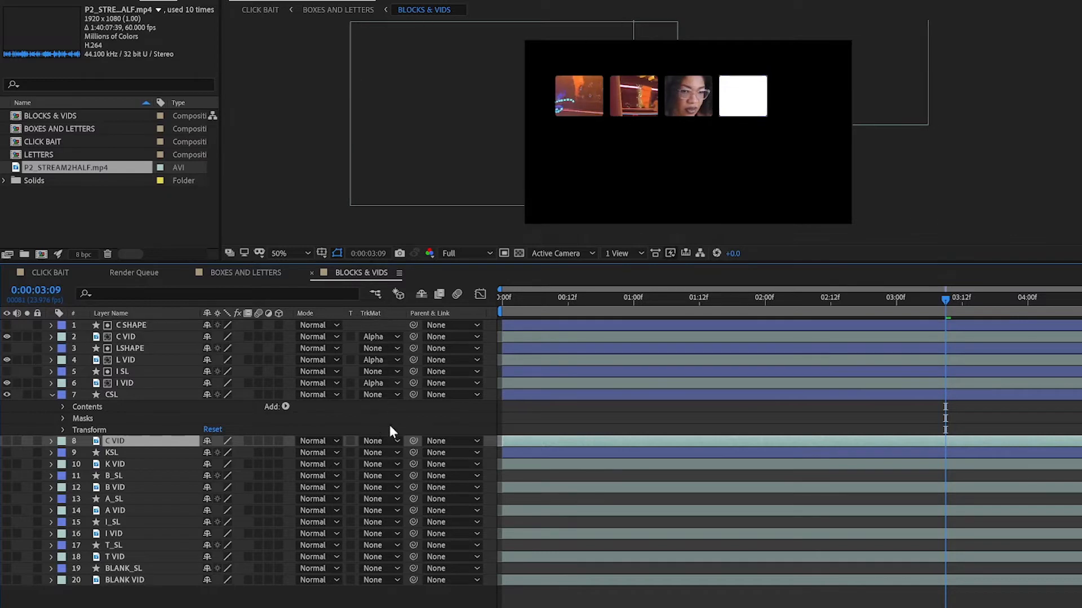
{"action": "left_click", "coordinate": [381, 441]}
{"action": "left_click", "coordinate": [391, 471]}
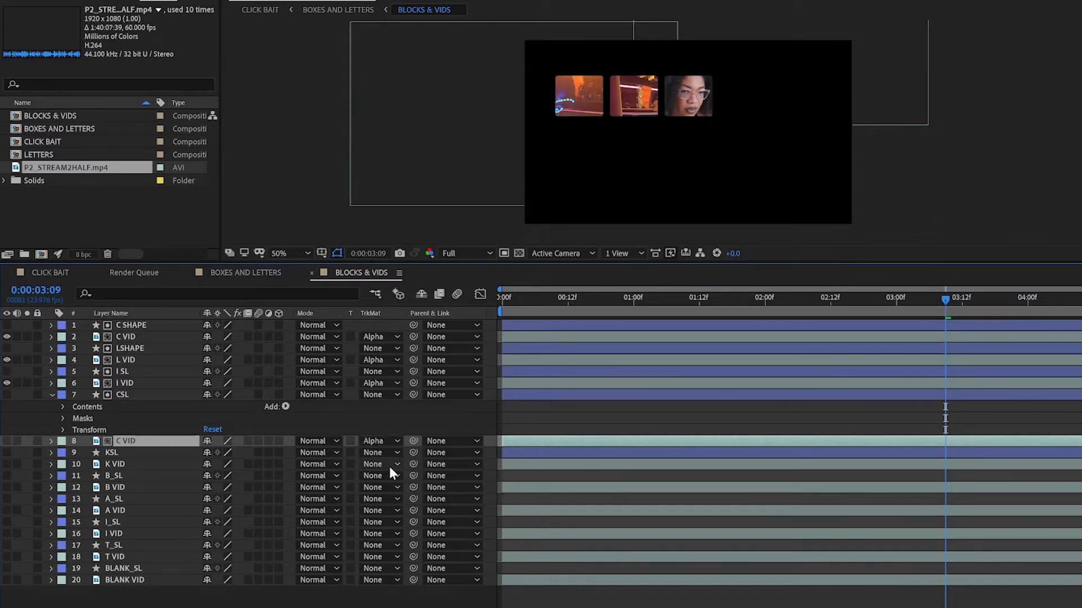
{"action": "left_click", "coordinate": [51, 441]}
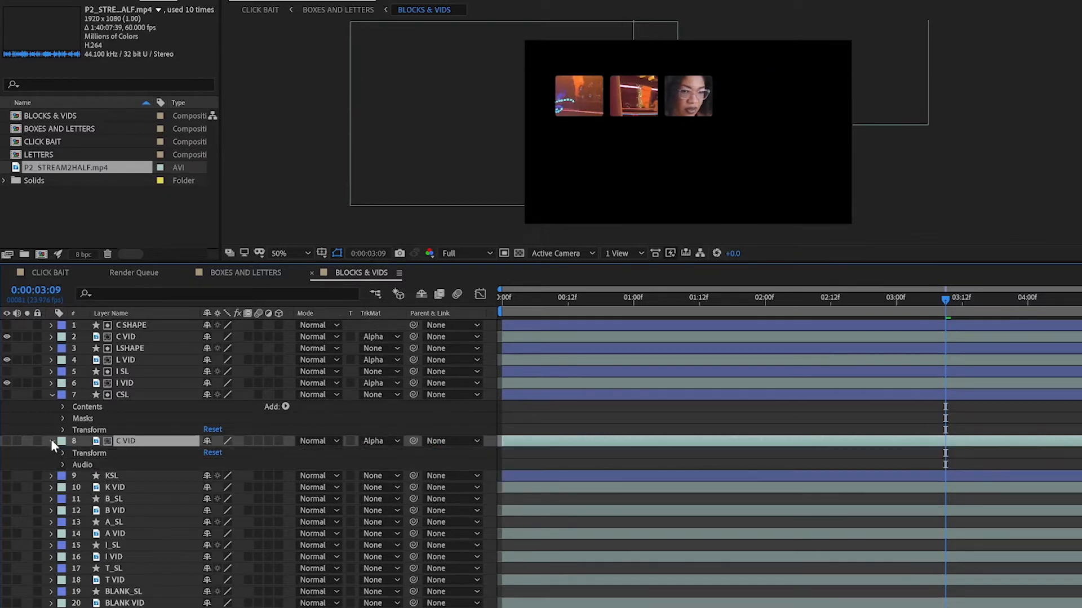
{"action": "left_click", "coordinate": [63, 453]}
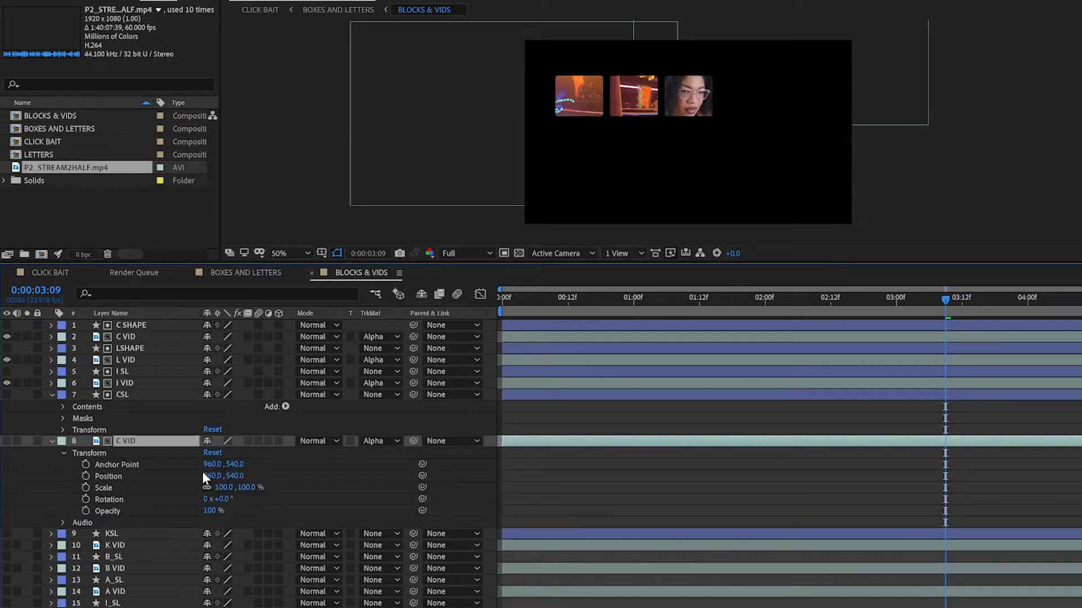
{"action": "left_click", "coordinate": [52, 395]}
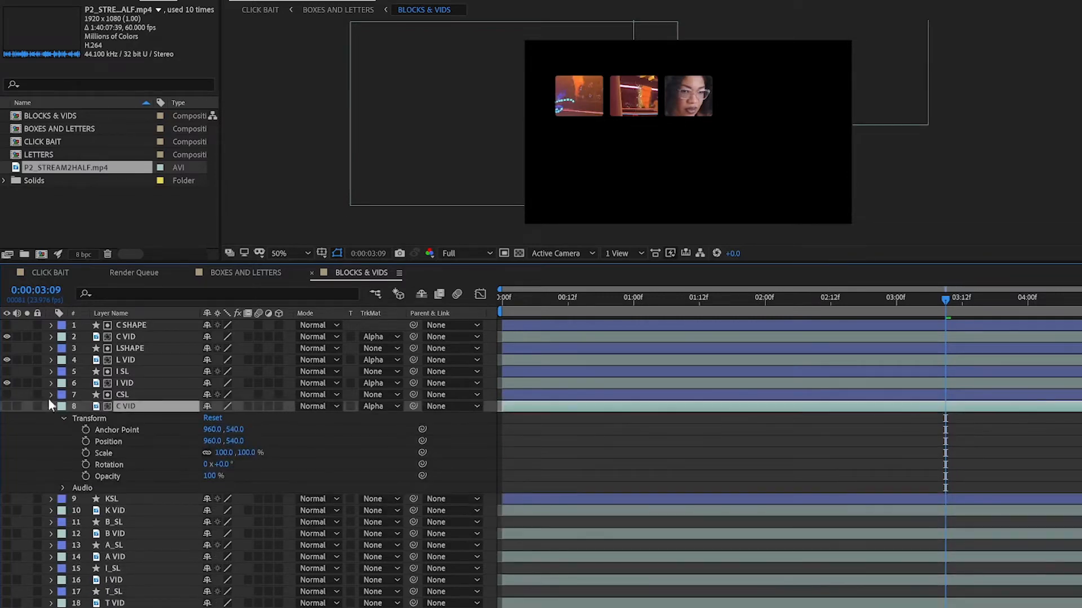
{"action": "left_click", "coordinate": [7, 405]}
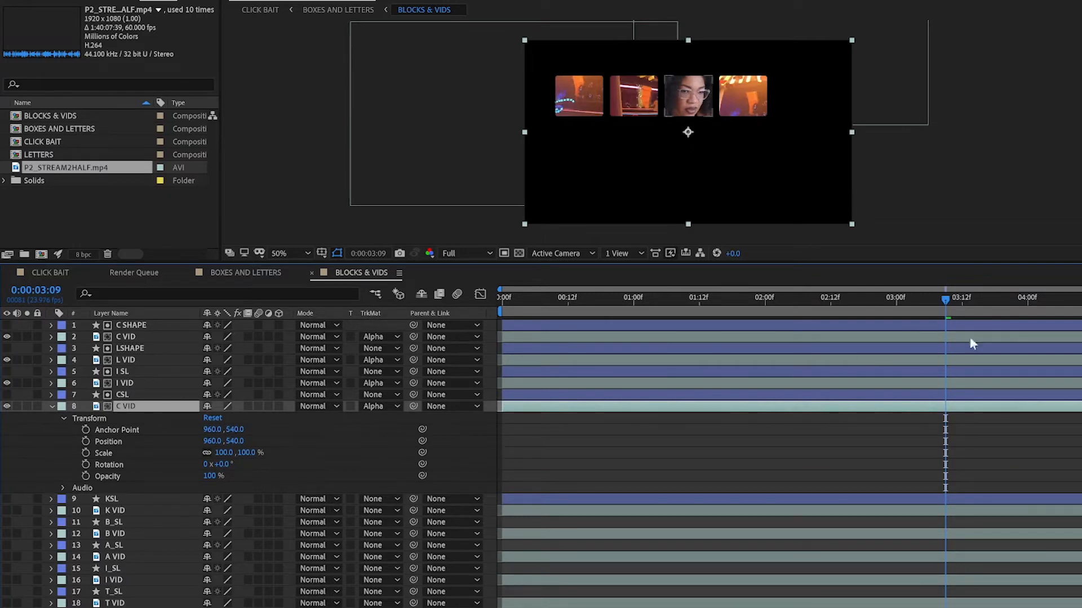
Step: At 0:00:00:00, set the anchor point of the C VID layer below CSL to 320, 306 to reframe its video
{"action": "left_click_drag", "start_coordinate": [946, 297], "coordinate": [463, 310]}
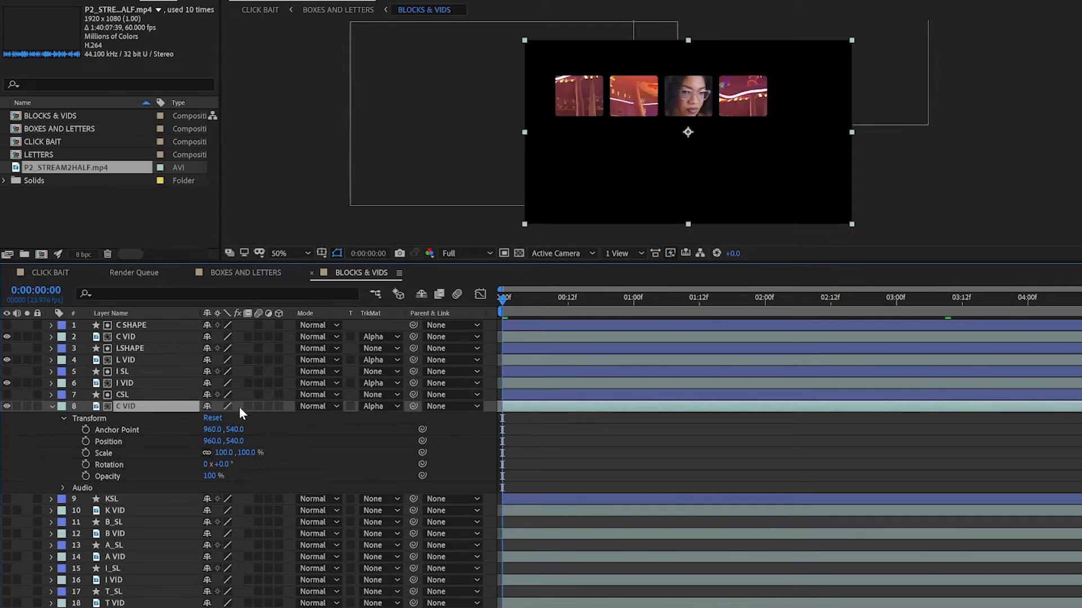
{"action": "left_click_drag", "start_coordinate": [214, 433], "coordinate": [79, 433]}
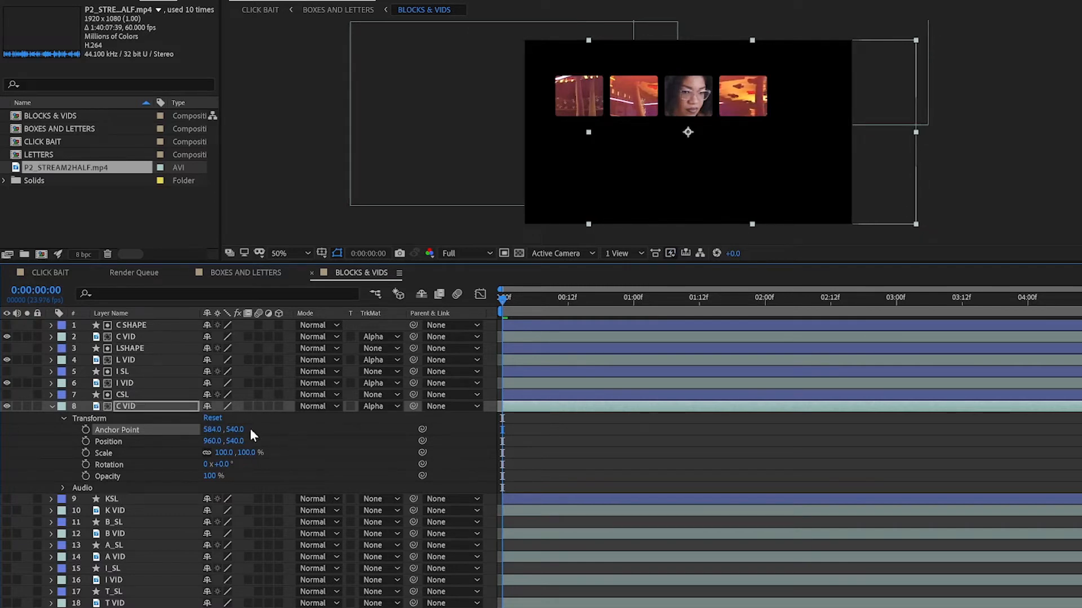
{"action": "left_click_drag", "start_coordinate": [240, 429], "coordinate": [122, 390]}
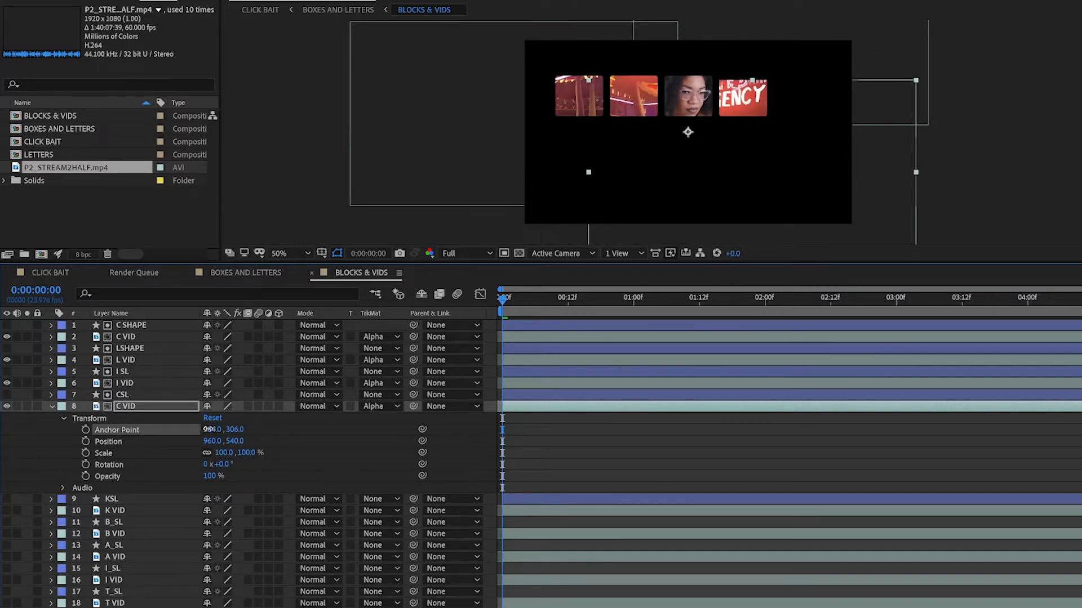
{"action": "left_click_drag", "start_coordinate": [209, 429], "coordinate": [17, 417]}
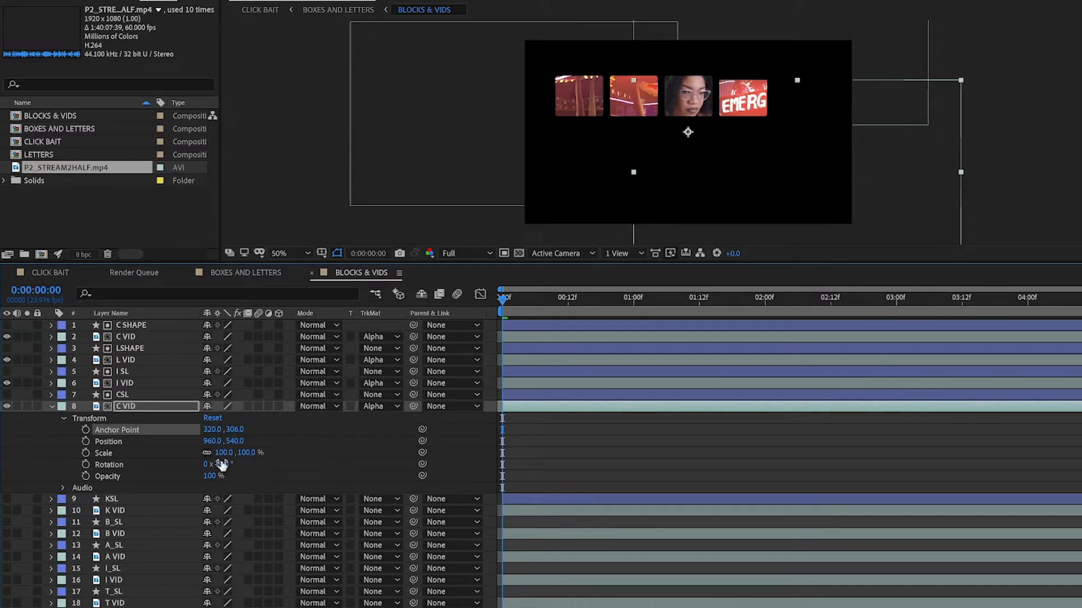
{"action": "left_click", "coordinate": [51, 406]}
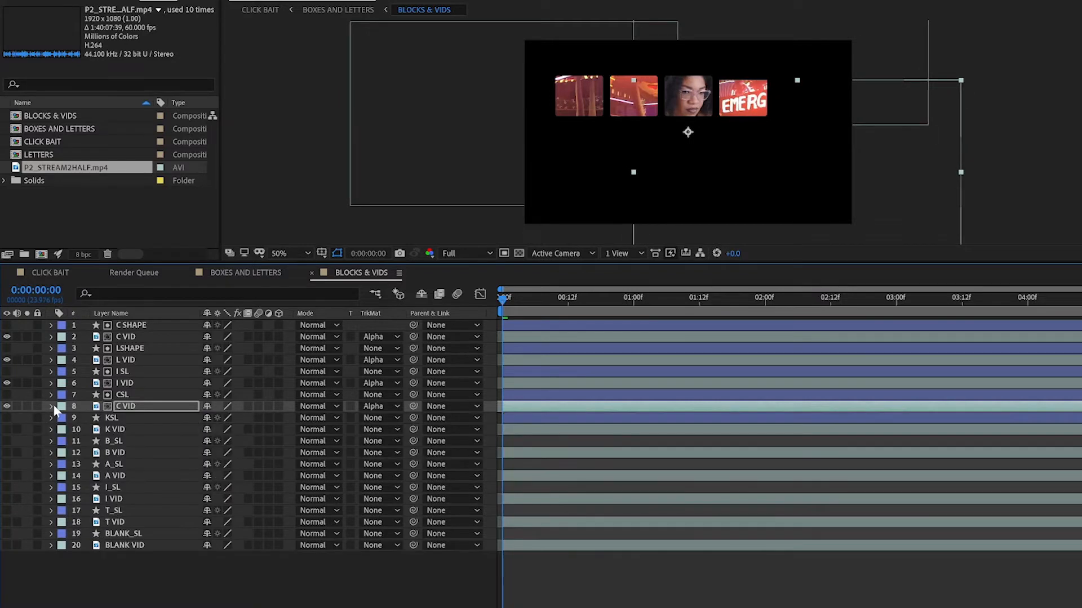
Step: Make the KSL shape layer visible and add a new mask to it
{"action": "left_click", "coordinate": [113, 418]}
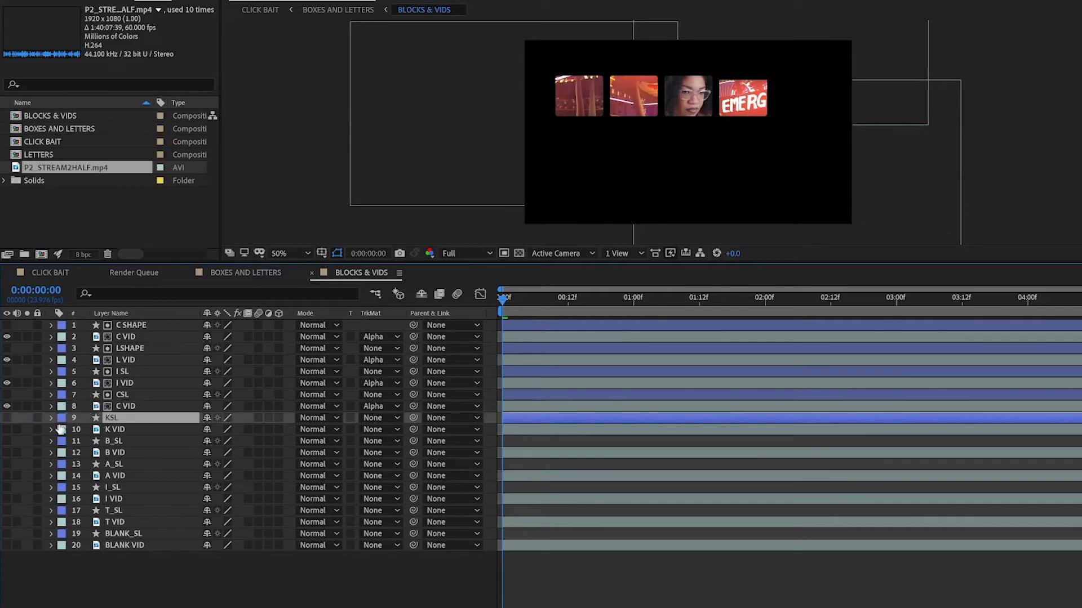
{"action": "left_click", "coordinate": [7, 417]}
{"action": "right_click", "coordinate": [130, 420]}
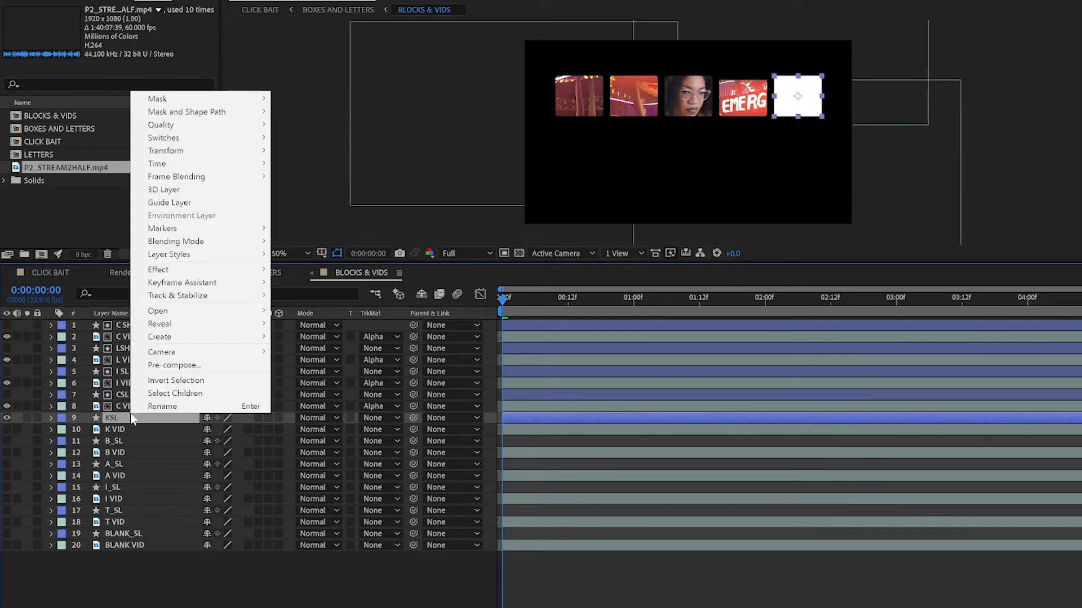
{"action": "mouse_move", "coordinate": [218, 96]}
{"action": "left_click", "coordinate": [321, 97]}
{"action": "key", "text": "Return"}
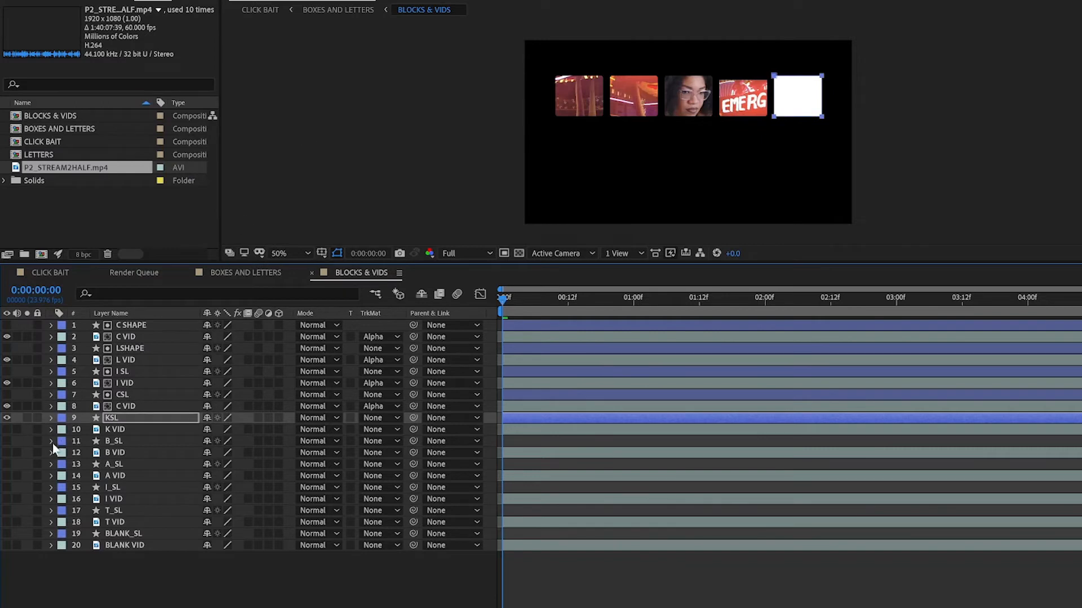
Step: Set the track matte of the K VID layer to Alpha Matte "KSL", make it visible and expand its transform properties
{"action": "left_click", "coordinate": [364, 429]}
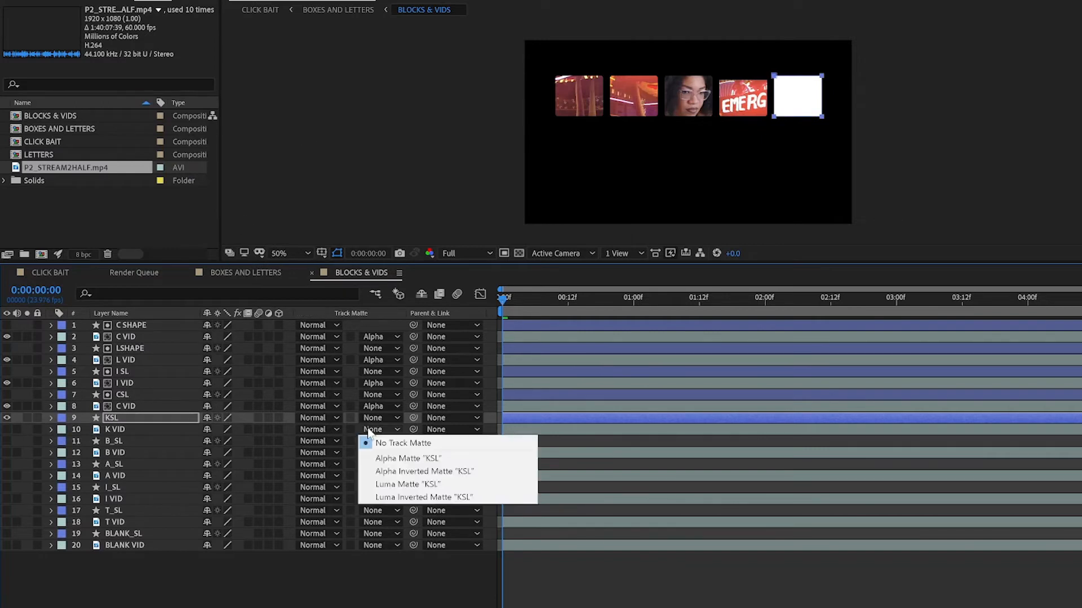
{"action": "left_click", "coordinate": [386, 457]}
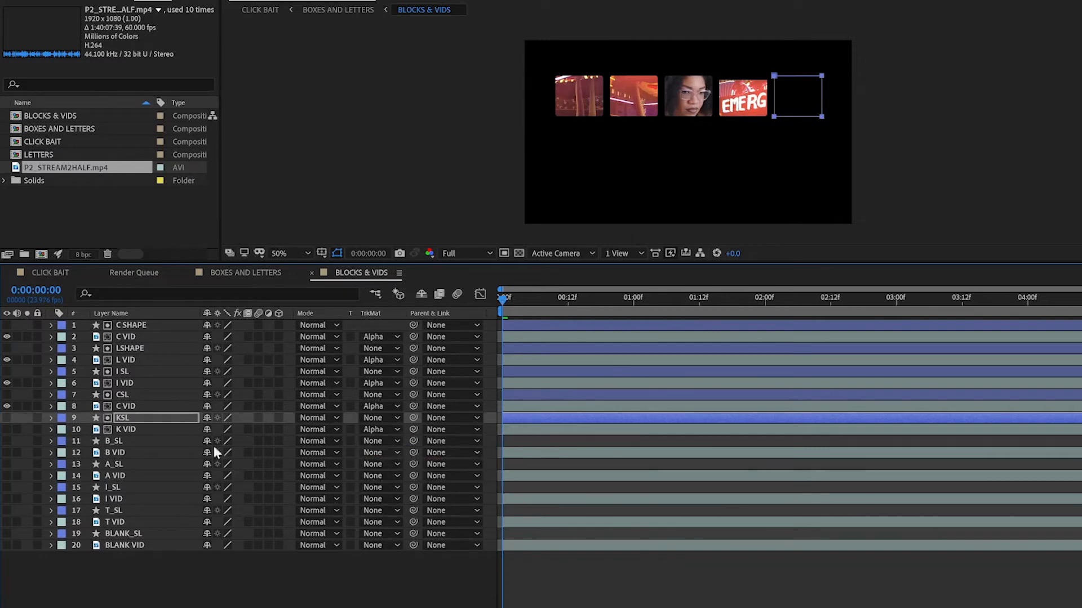
{"action": "left_click", "coordinate": [7, 429]}
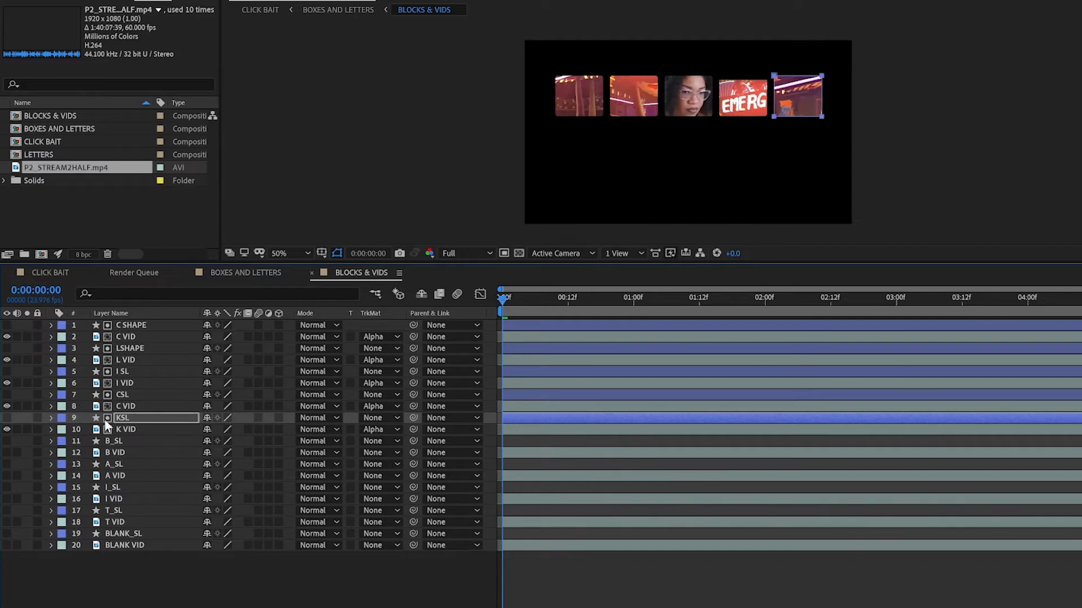
{"action": "left_click", "coordinate": [50, 429]}
{"action": "left_click", "coordinate": [62, 442]}
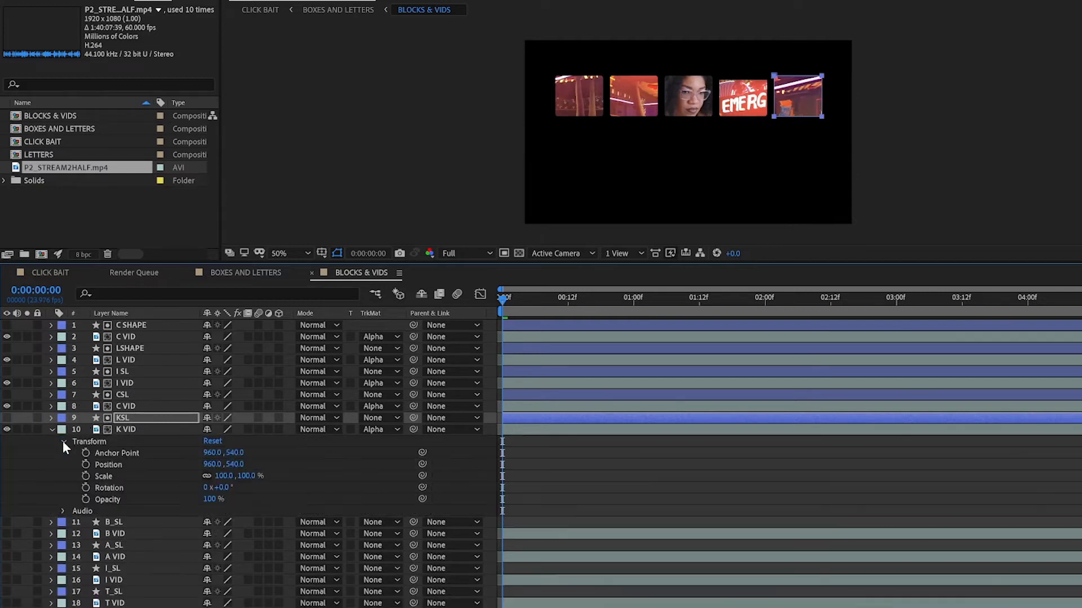
Step: Set the K VID layer's anchor point to 960, 560 and its position to 1641, 753 to reframe its video
{"action": "left_click", "coordinate": [193, 453]}
{"action": "left_click_drag", "start_coordinate": [193, 453], "coordinate": [242, 463]}
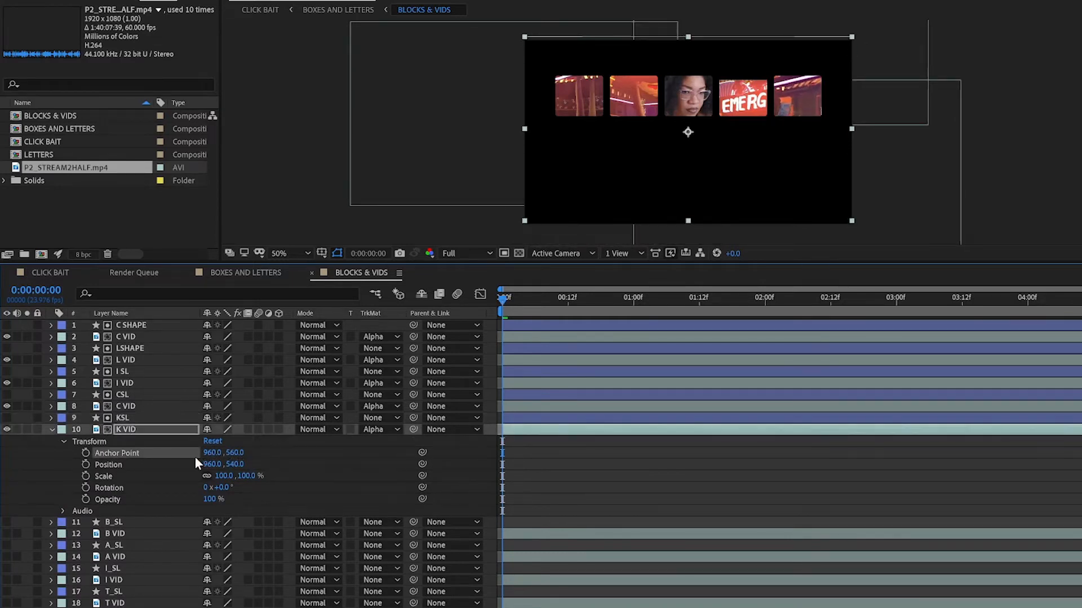
{"action": "left_click_drag", "start_coordinate": [212, 464], "coordinate": [440, 468]}
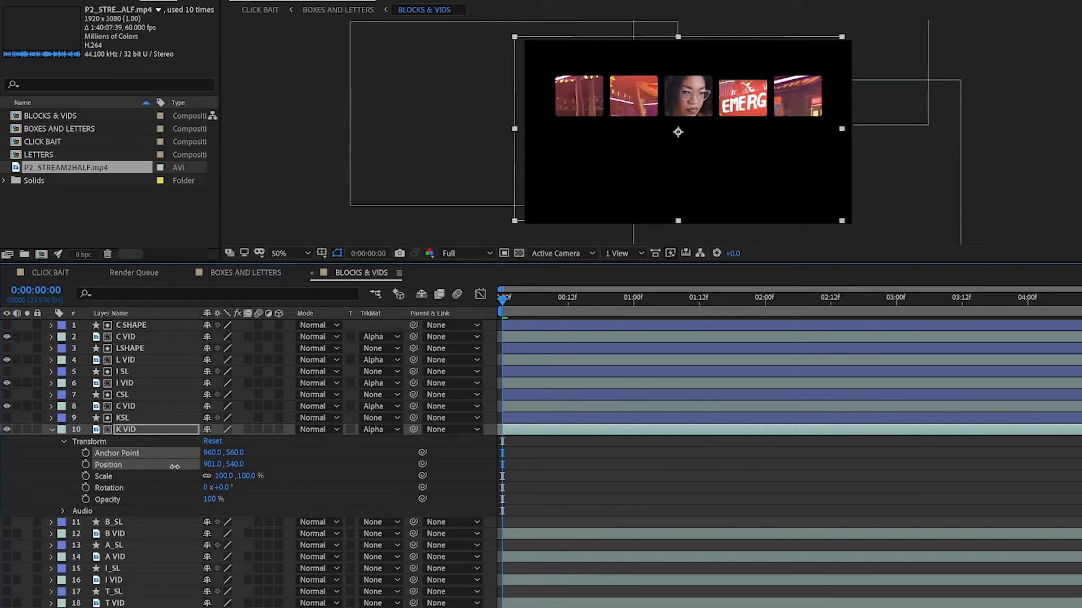
{"action": "left_click_drag", "start_coordinate": [250, 467], "coordinate": [405, 465]}
{"action": "left_click_drag", "start_coordinate": [197, 466], "coordinate": [732, 473]}
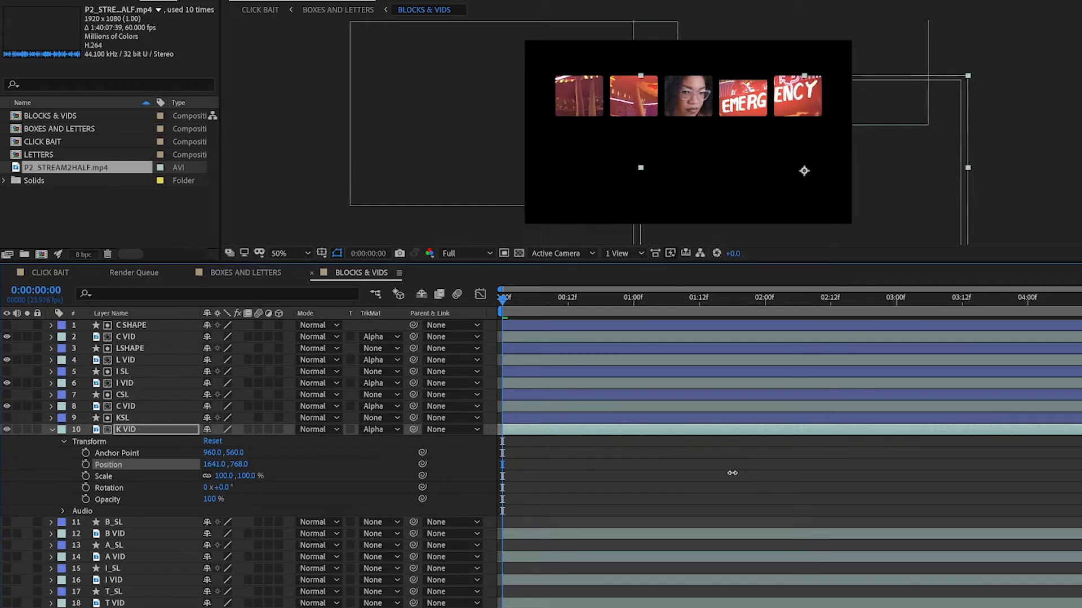
{"action": "mouse_move", "coordinate": [240, 464]}
{"action": "left_mouse_down"}
{"action": "mouse_move", "coordinate": [269, 460]}
{"action": "mouse_move", "coordinate": [242, 453]}
{"action": "left_mouse_up"}
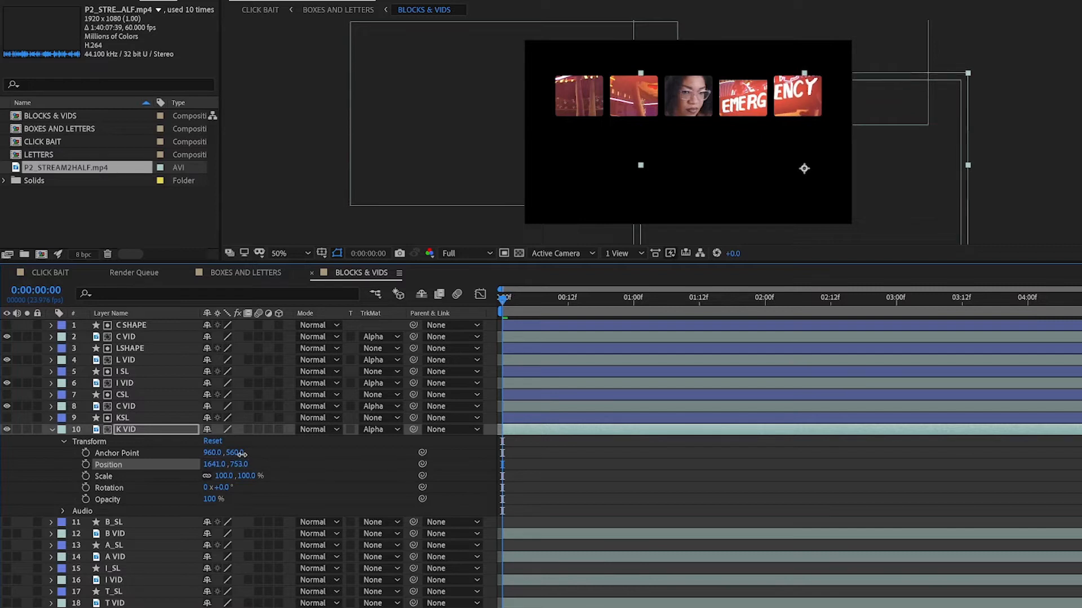
{"action": "left_click", "coordinate": [51, 430]}
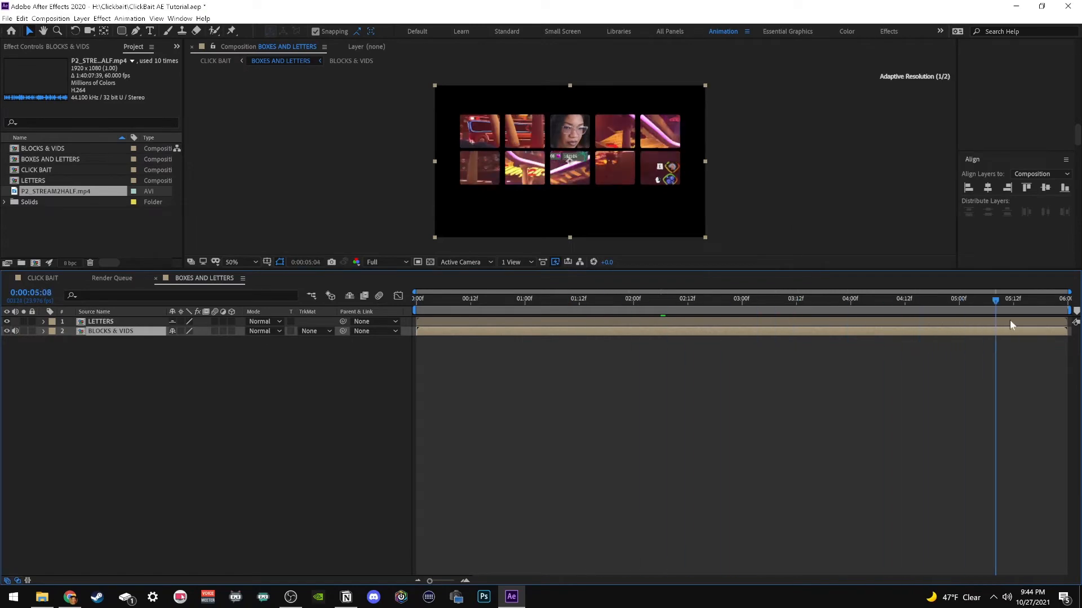
Step: Preview the video blocks in the BOXES AND LETTERS composition
{"action": "left_click", "coordinate": [15, 331]}
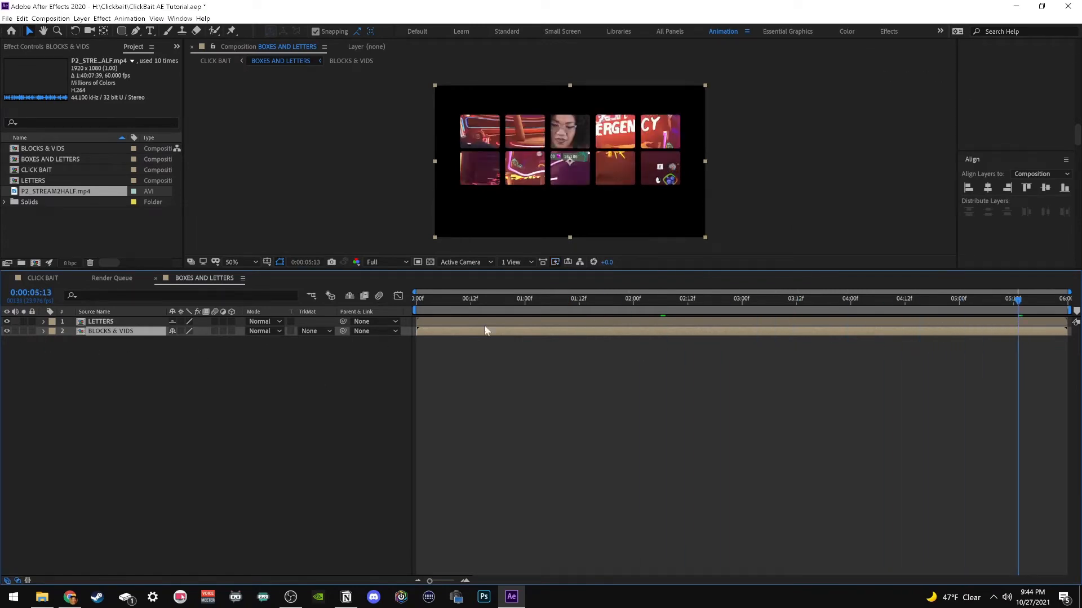
{"action": "key", "text": "space"}
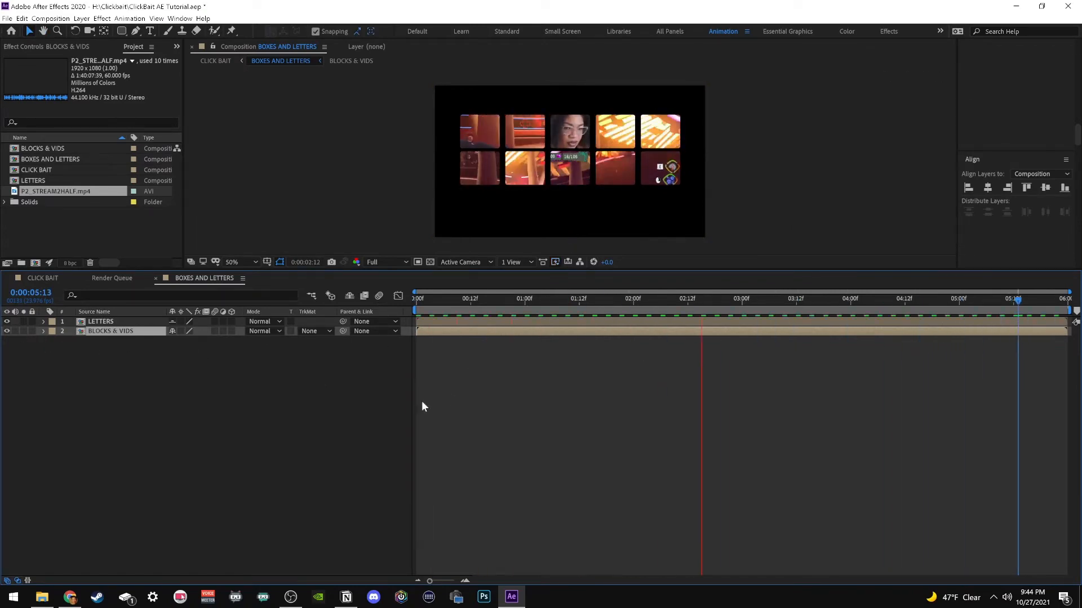
{"action": "key", "text": "space"}
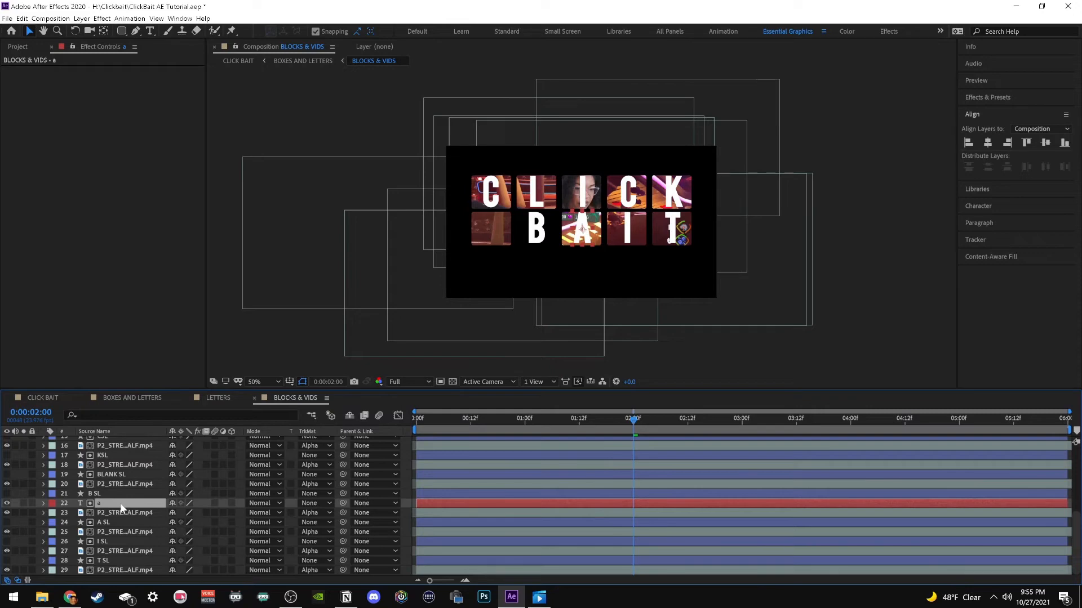
Step: Undo the move of the a text layer below B SL and place it directly above the A SL shape layer
{"action": "key", "text": "Delete"}
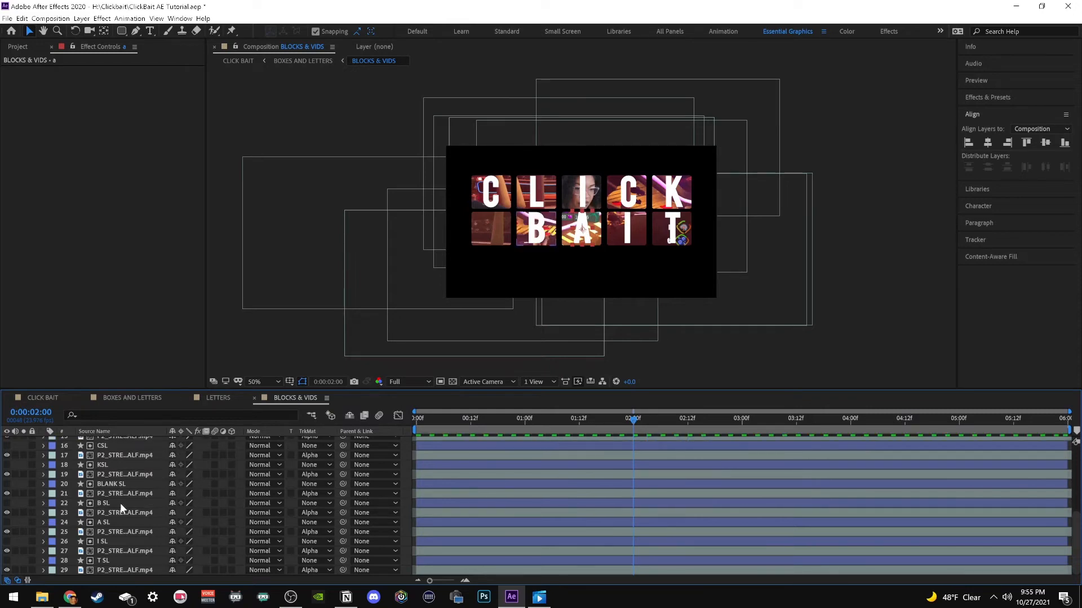
{"action": "scroll", "coordinate": [120, 503], "scroll_direction": "up", "scroll_amount": 5}
{"action": "left_click_drag", "start_coordinate": [139, 389], "coordinate": [161, 192]}
{"action": "left_click_drag", "start_coordinate": [100, 264], "coordinate": [130, 459]}
{"action": "left_click_drag", "start_coordinate": [132, 464], "coordinate": [131, 462]}
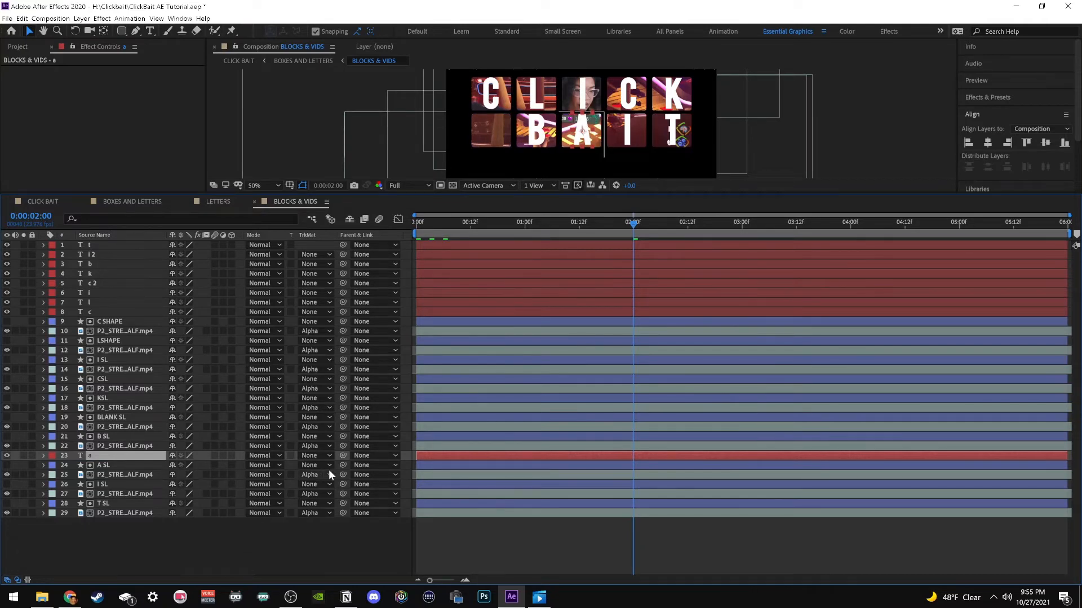
Step: Parent the video layer below A SL to the a text layer and copy the letter's opacity keyframes onto it at 0:00:02:00
{"action": "left_click_drag", "start_coordinate": [343, 475], "coordinate": [107, 455]}
{"action": "left_click_drag", "start_coordinate": [636, 224], "coordinate": [635, 249]}
{"action": "left_click", "coordinate": [43, 455]}
{"action": "left_click", "coordinate": [107, 522]}
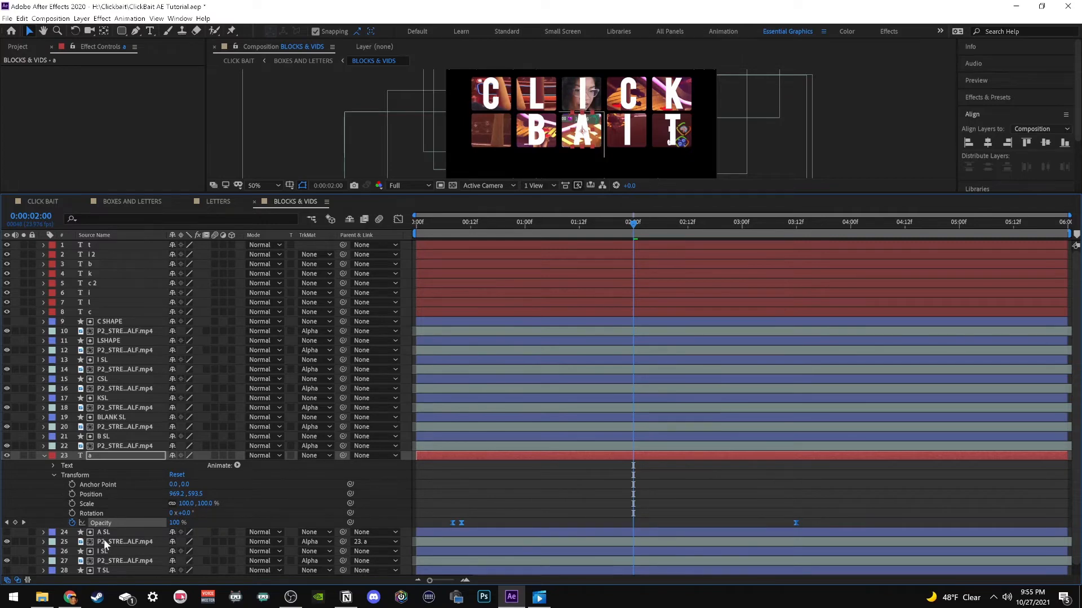
{"action": "left_click", "coordinate": [104, 542]}
{"action": "key", "text": "ctrl+v"}
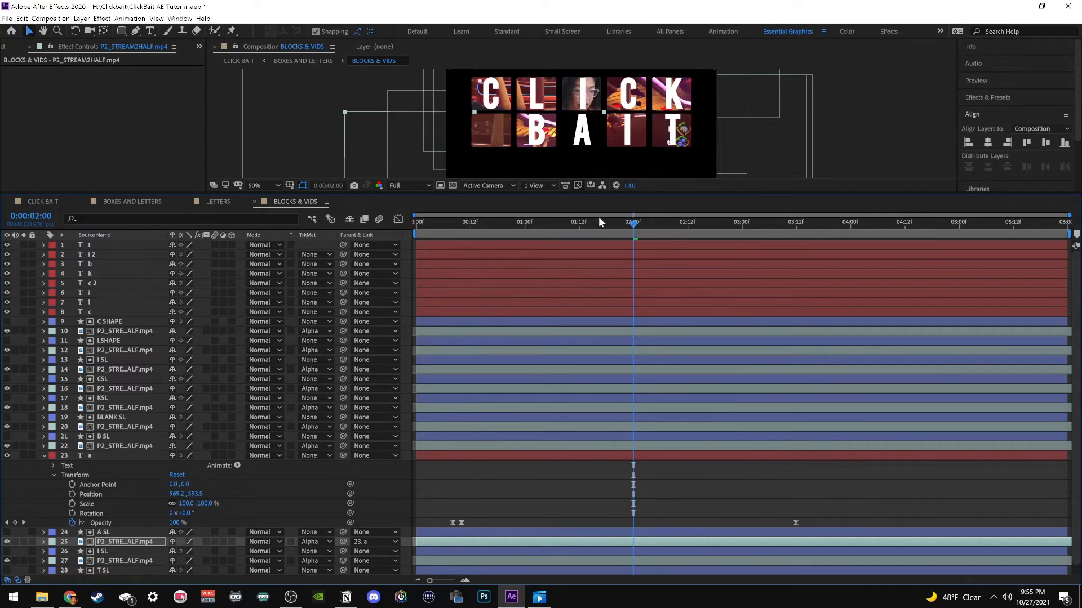
Step: Play the BLOCKS & VIDS composition from the start to check the reveal of the A block
{"action": "left_click_drag", "start_coordinate": [614, 225], "coordinate": [275, 238]}
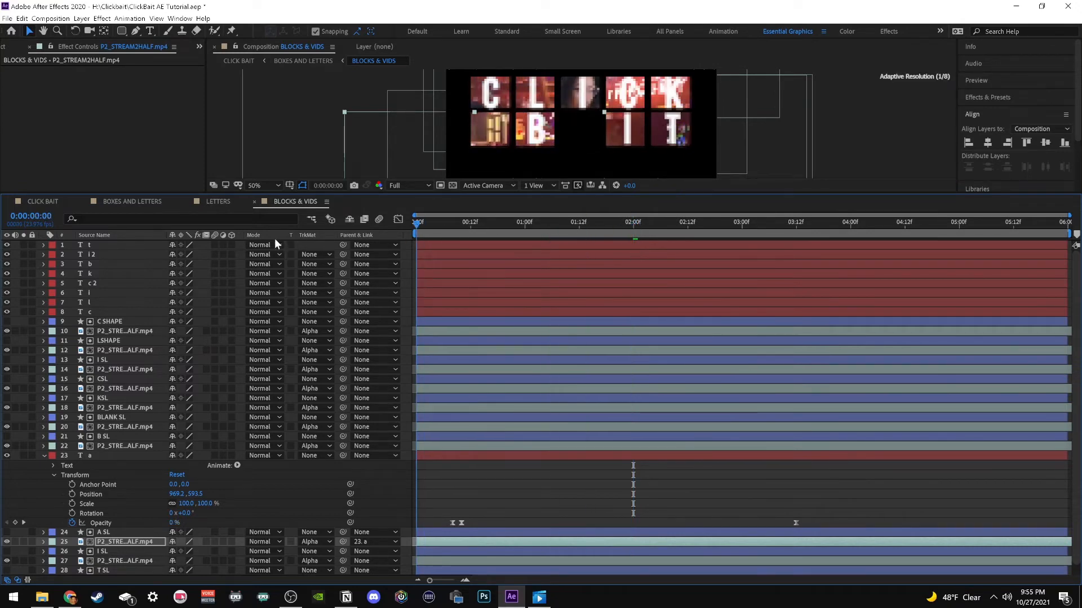
{"action": "key", "text": "space"}
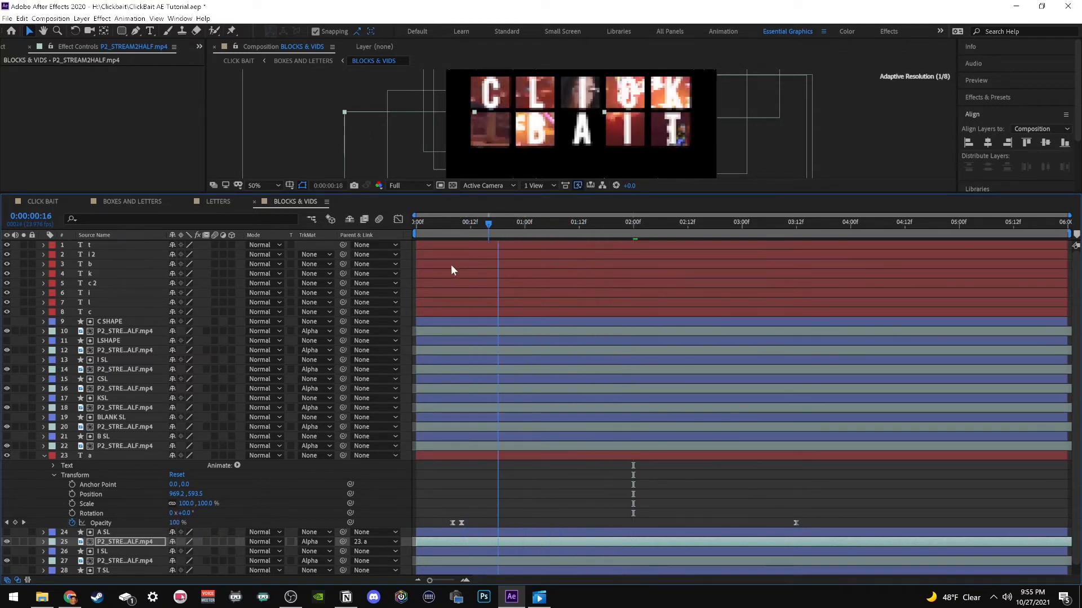
{"action": "key", "text": "space"}
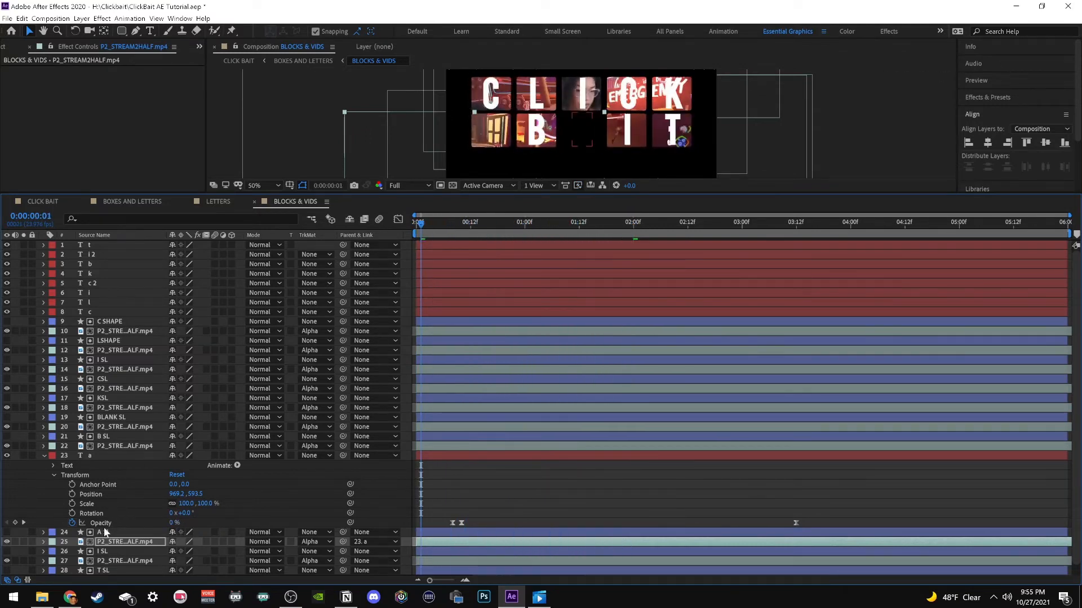
Step: Shift the opacity keyframes of the video layer below A SL to line up with those of the a text layer and preview the timing
{"action": "left_click", "coordinate": [43, 541]}
{"action": "left_click_drag", "start_coordinate": [612, 550], "coordinate": [994, 566]}
{"action": "left_click_drag", "start_coordinate": [633, 561], "coordinate": [452, 557]}
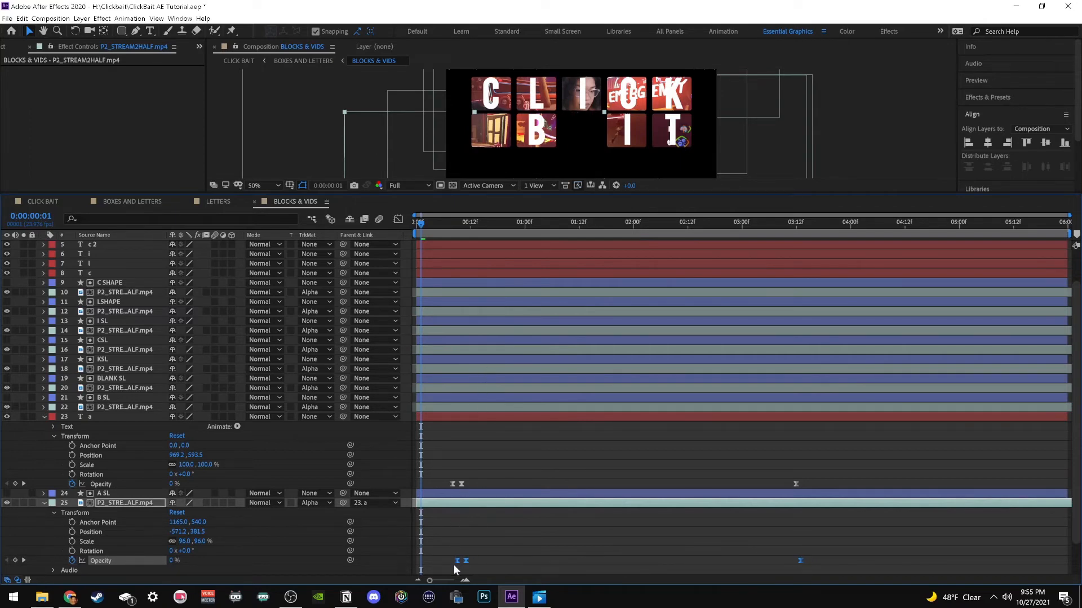
{"action": "key", "text": "space"}
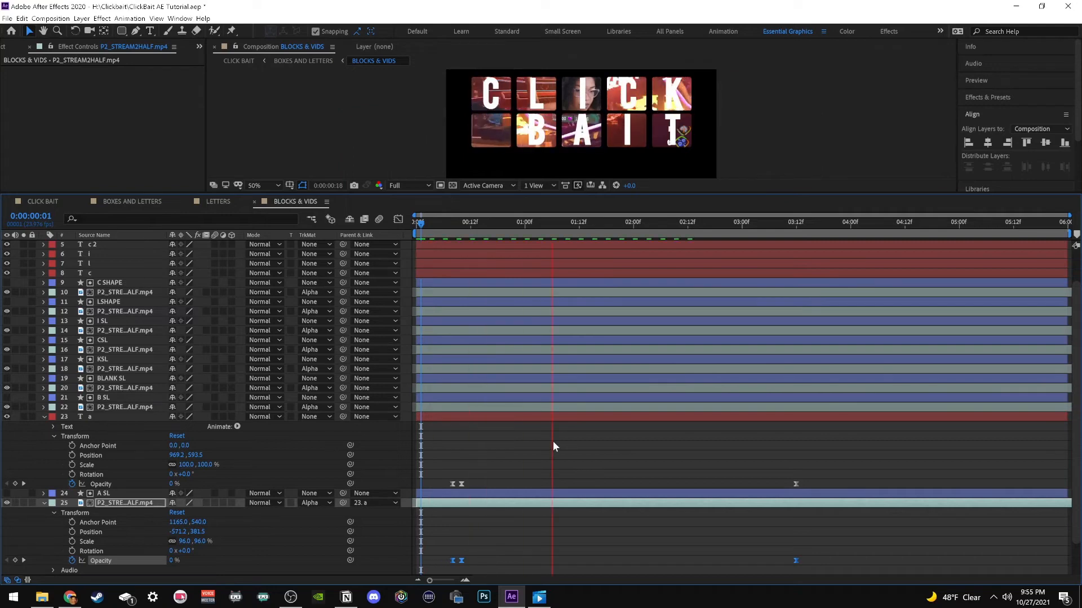
{"action": "key", "text": "space"}
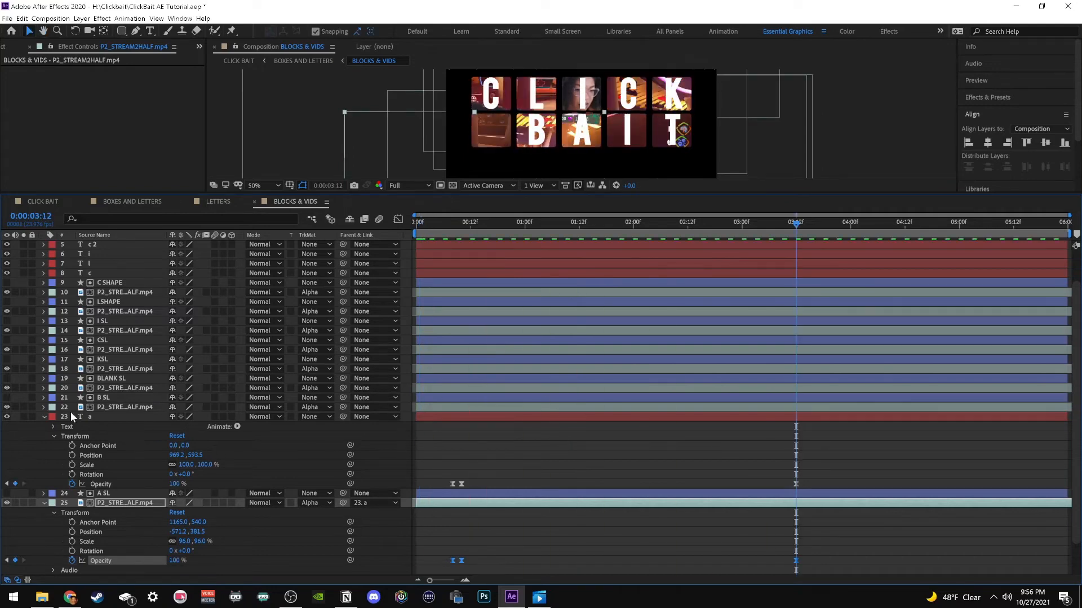
{"action": "left_click", "coordinate": [43, 417]}
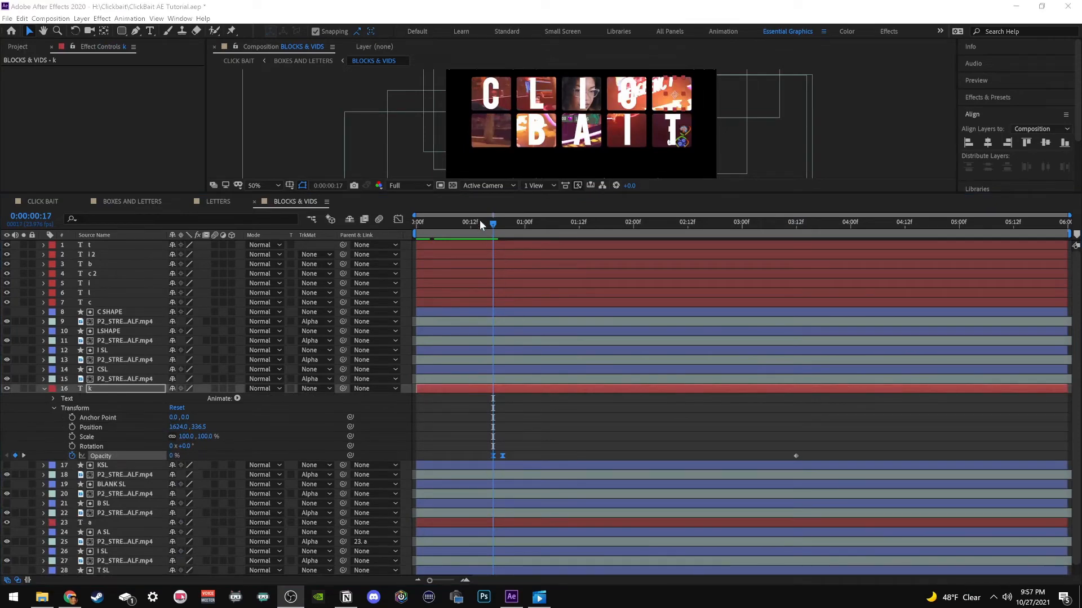
Step: Copy the k text layer's opacity keyframes from 0:00:00:17 and 0:00:00:19 onto the video layer below KSL at 0:00:00:17
{"action": "left_click", "coordinate": [43, 387]}
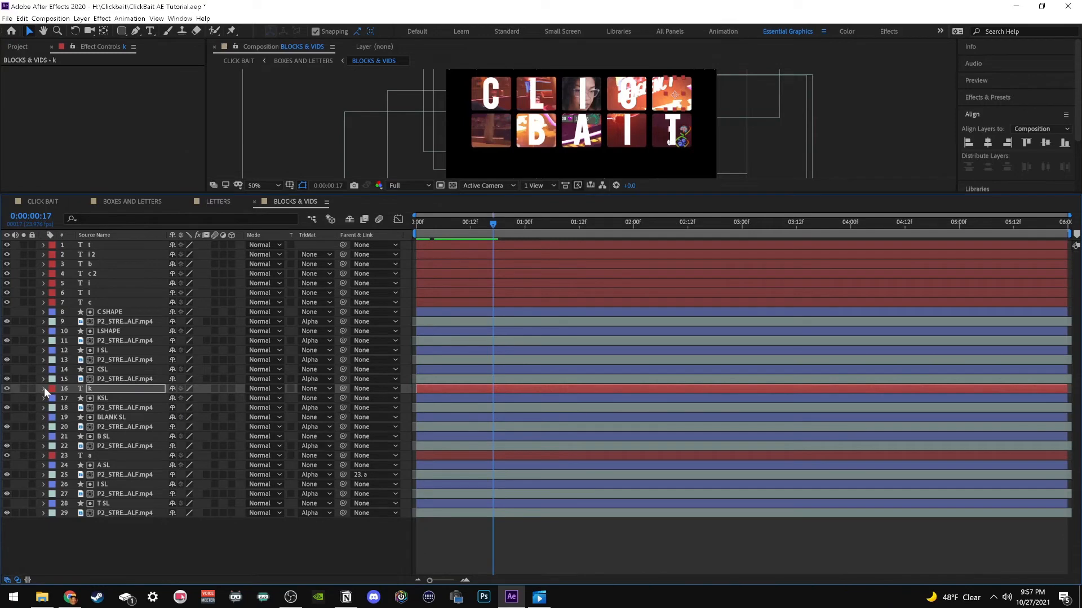
{"action": "left_click", "coordinate": [44, 387]}
{"action": "left_click_drag", "start_coordinate": [502, 455], "coordinate": [502, 459]}
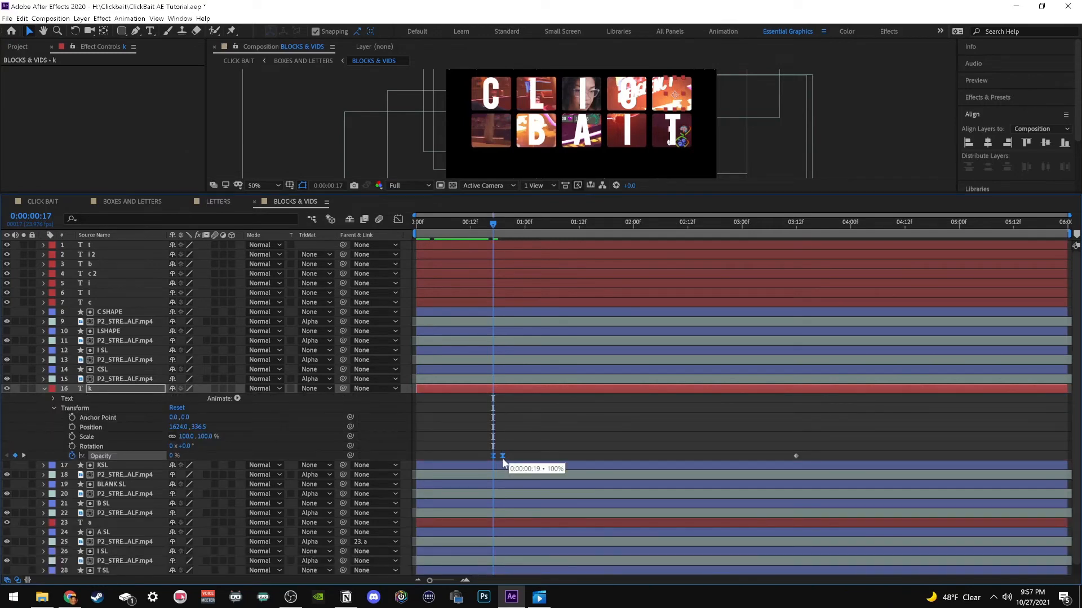
{"action": "left_click", "coordinate": [44, 387]}
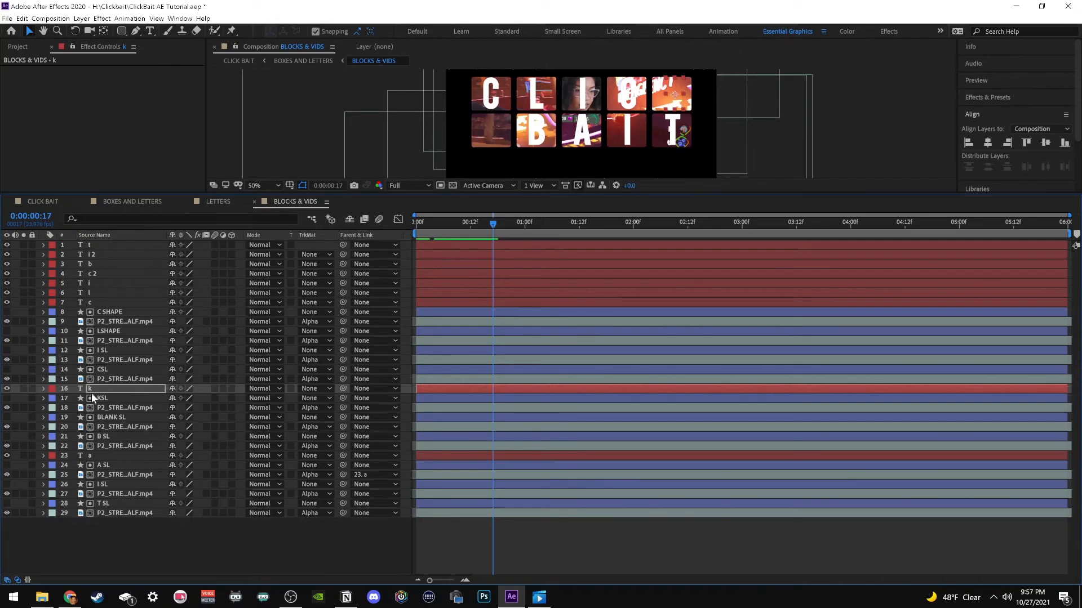
{"action": "left_click", "coordinate": [99, 408]}
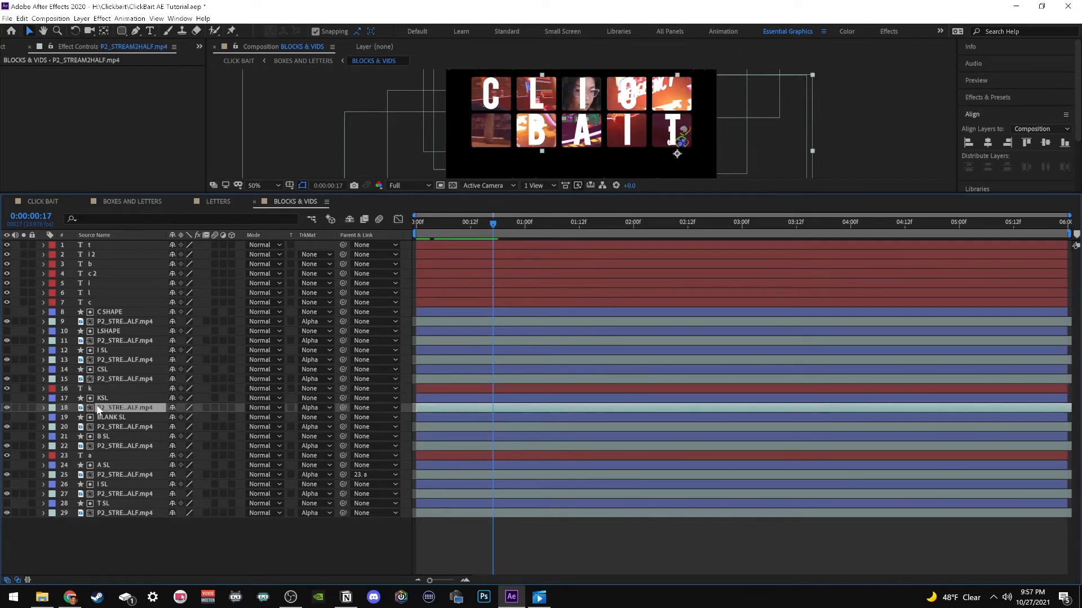
{"action": "left_click", "coordinate": [44, 407]}
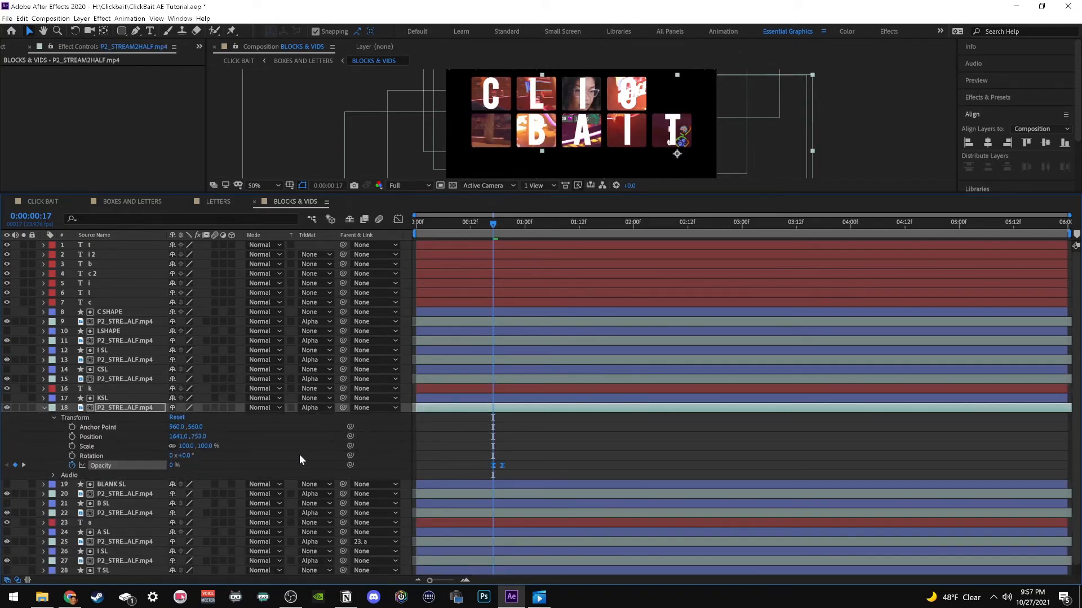
Step: Play the BLOCKS & VIDS composition from the start to check the reveal of the K block
{"action": "key", "text": "space"}
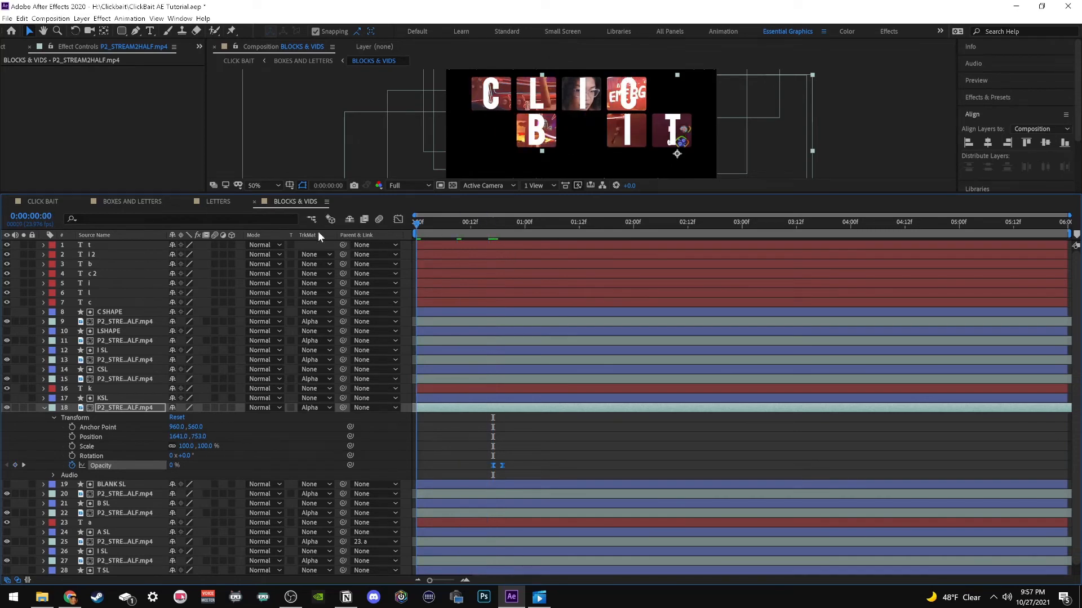
{"action": "key", "text": "space"}
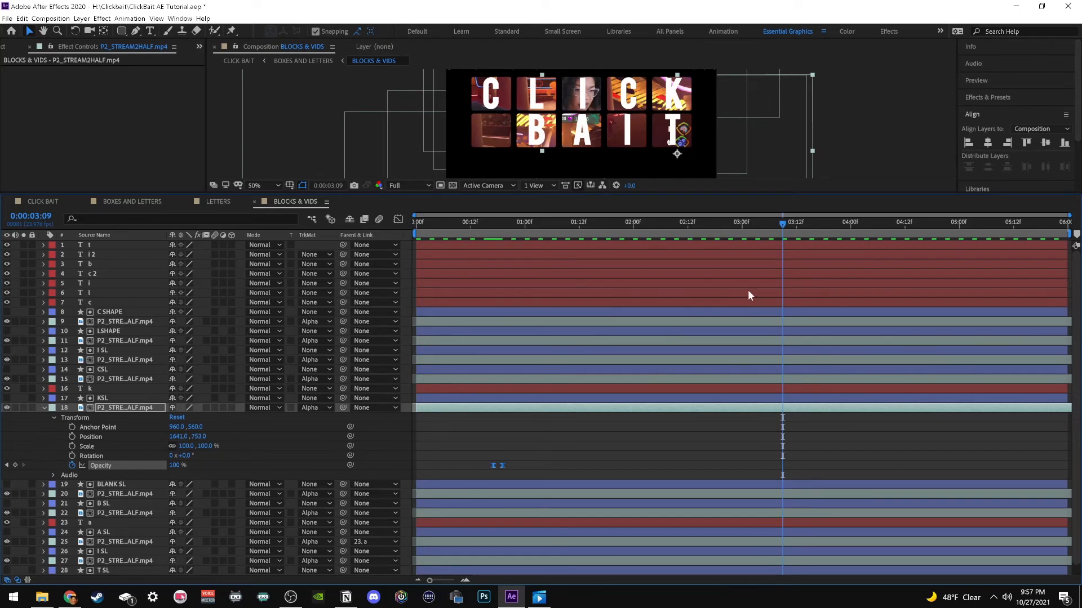
{"action": "left_click_drag", "start_coordinate": [784, 221], "coordinate": [475, 274]}
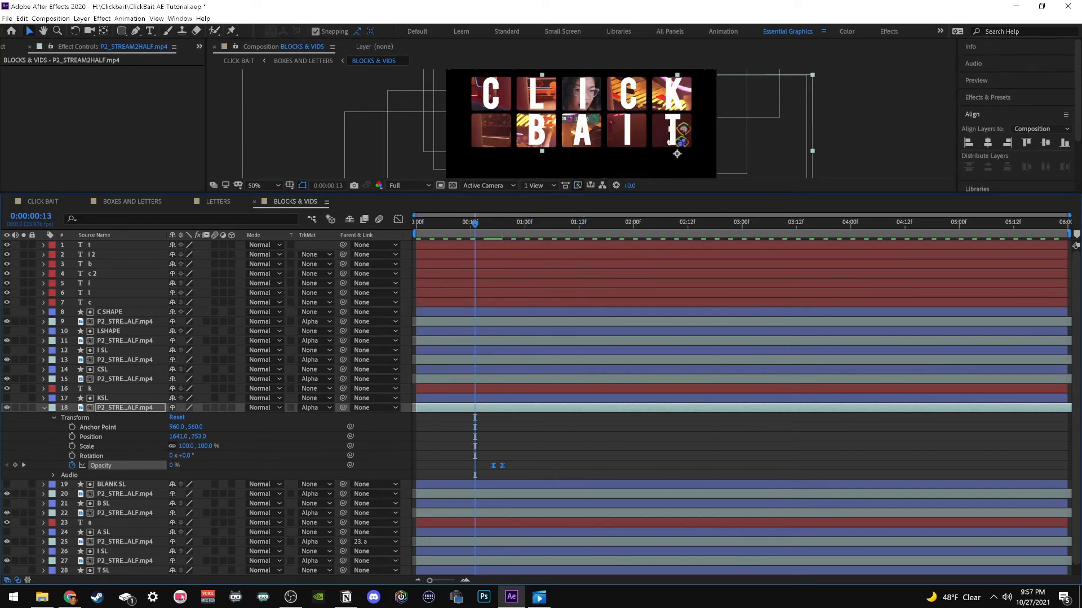
{"action": "key", "text": "alt+Tab"}
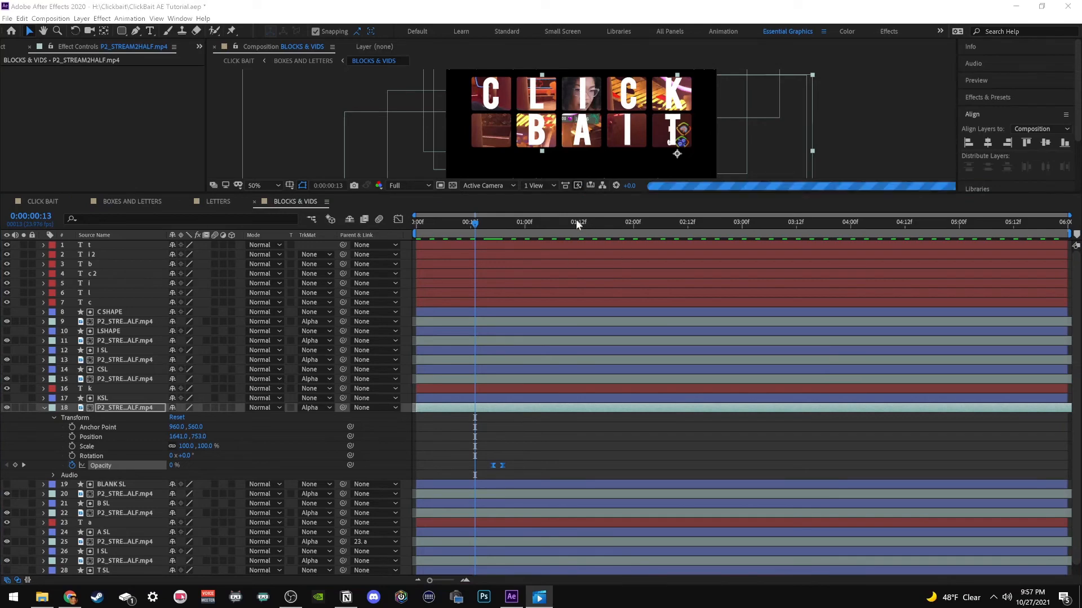
Step: Move the c 2 text layer directly above the CSL shape layer and select the video layer below CSL
{"action": "left_click", "coordinate": [100, 272]}
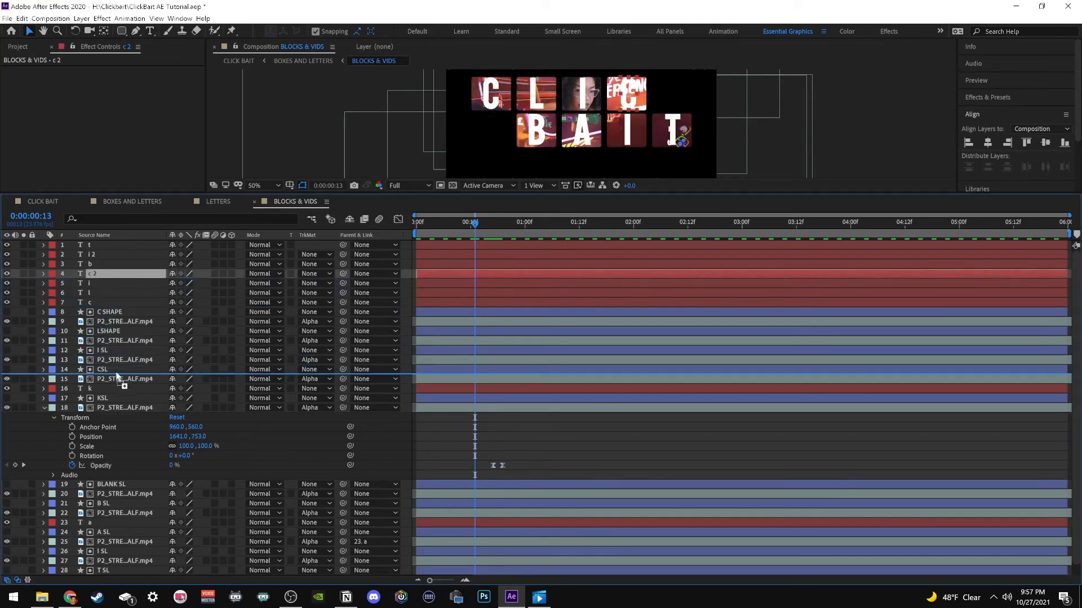
{"action": "left_click_drag", "start_coordinate": [117, 363], "coordinate": [117, 363]}
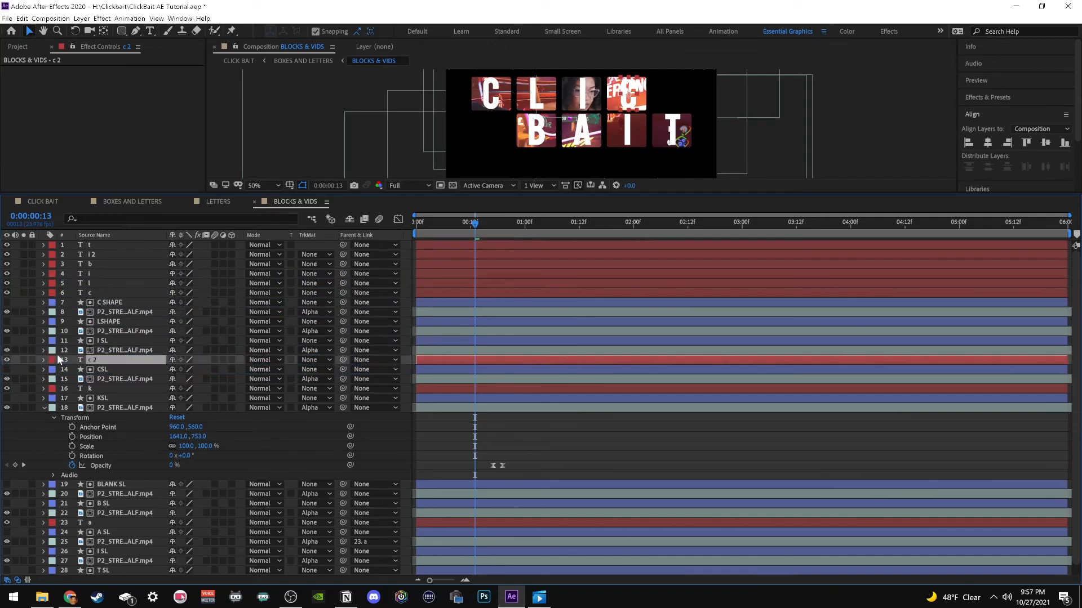
{"action": "left_click", "coordinate": [499, 222]}
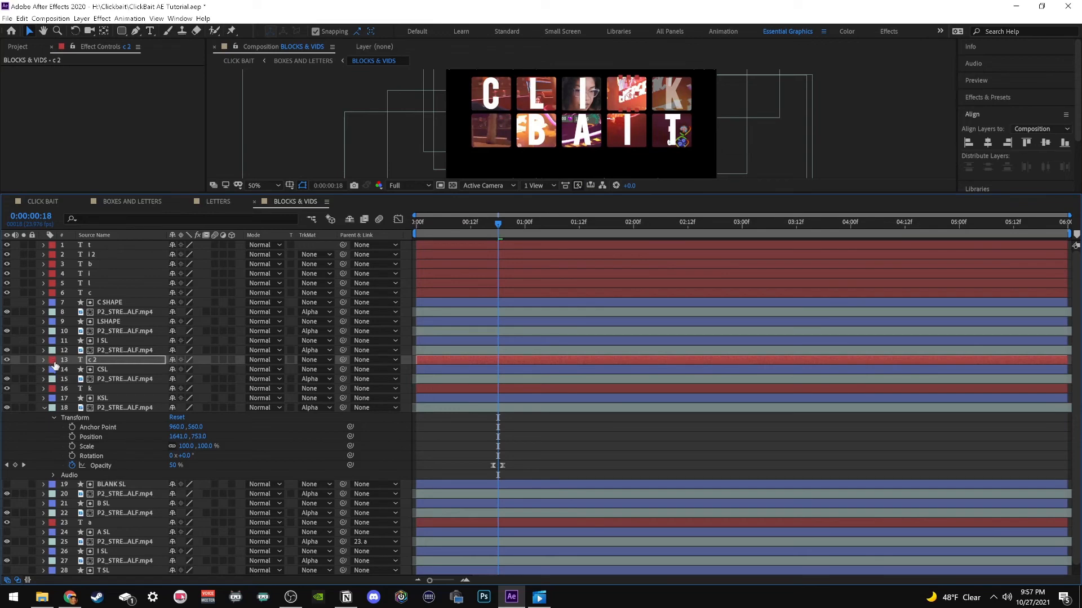
{"action": "left_click", "coordinate": [112, 379]}
{"action": "left_click_drag", "start_coordinate": [498, 222], "coordinate": [519, 242]}
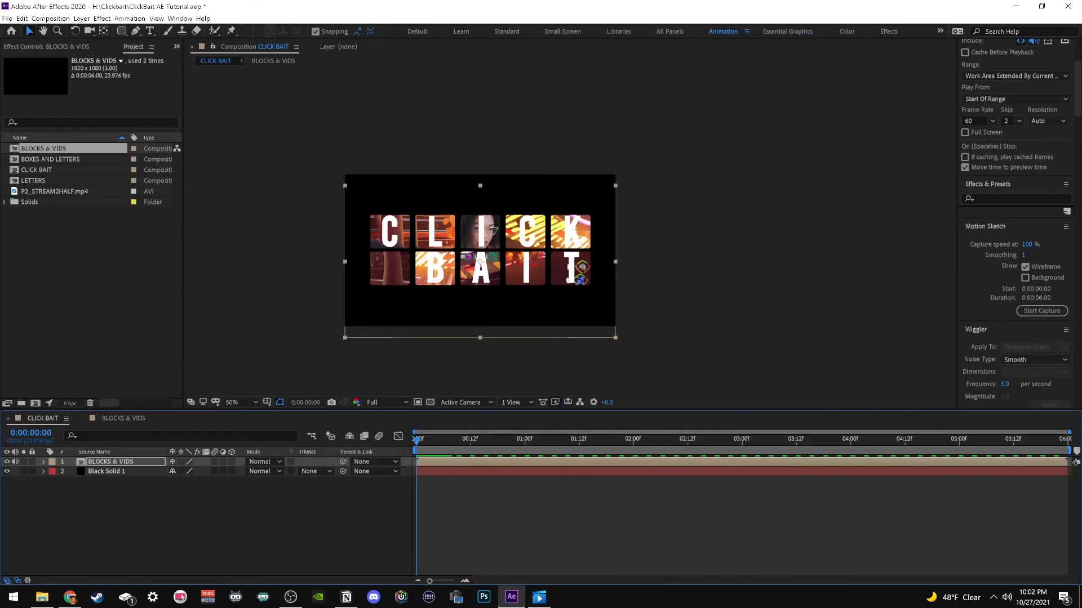
Step: Preview the complete title animation in the CLICK BAIT composition
{"action": "key", "text": "space"}
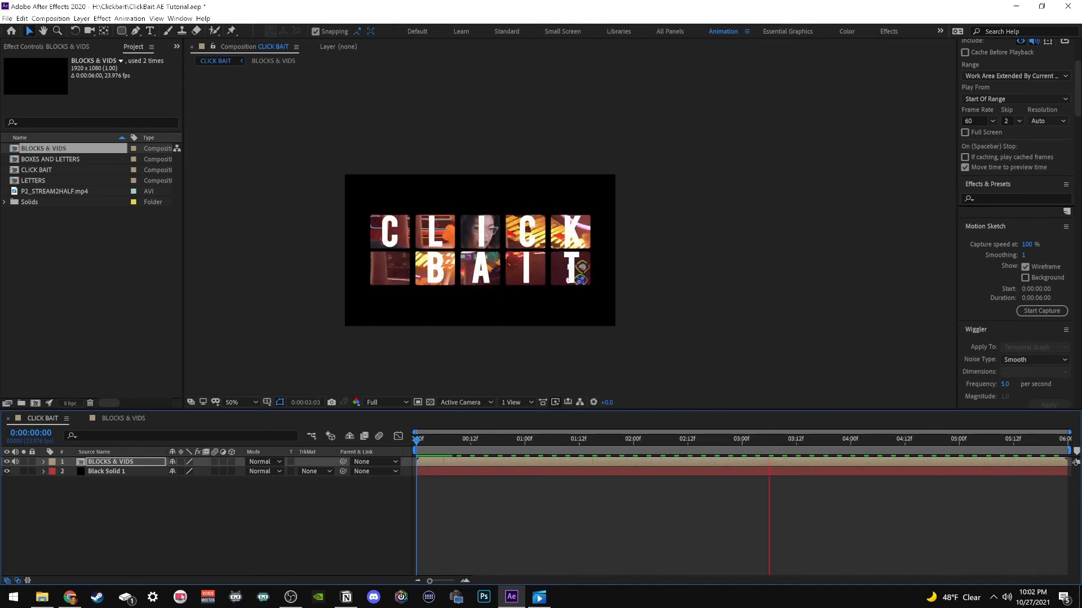
{"action": "key", "text": "space"}
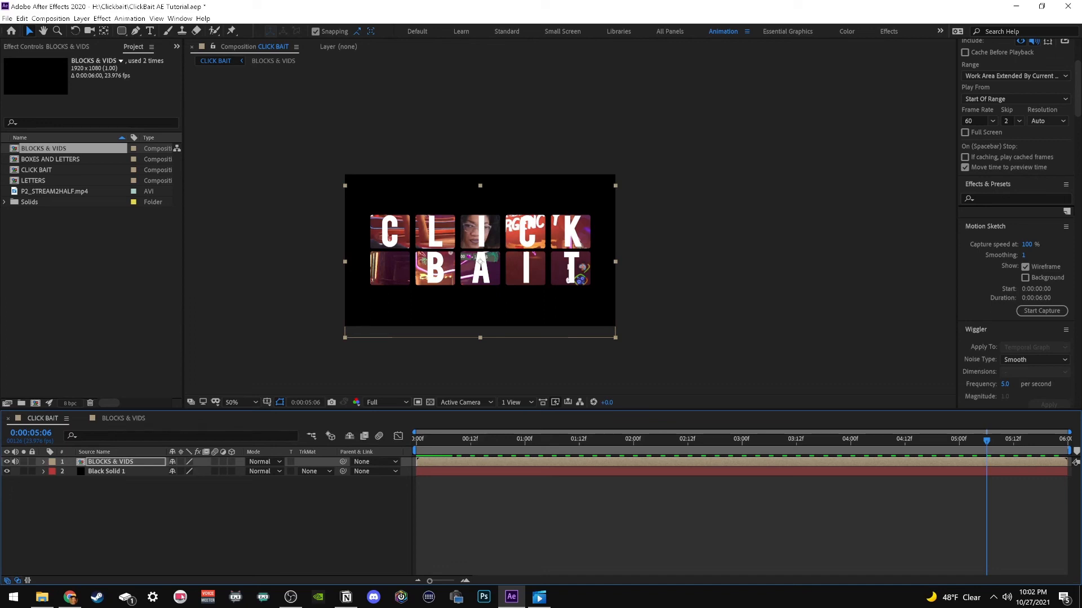
{"action": "key", "text": "space"}
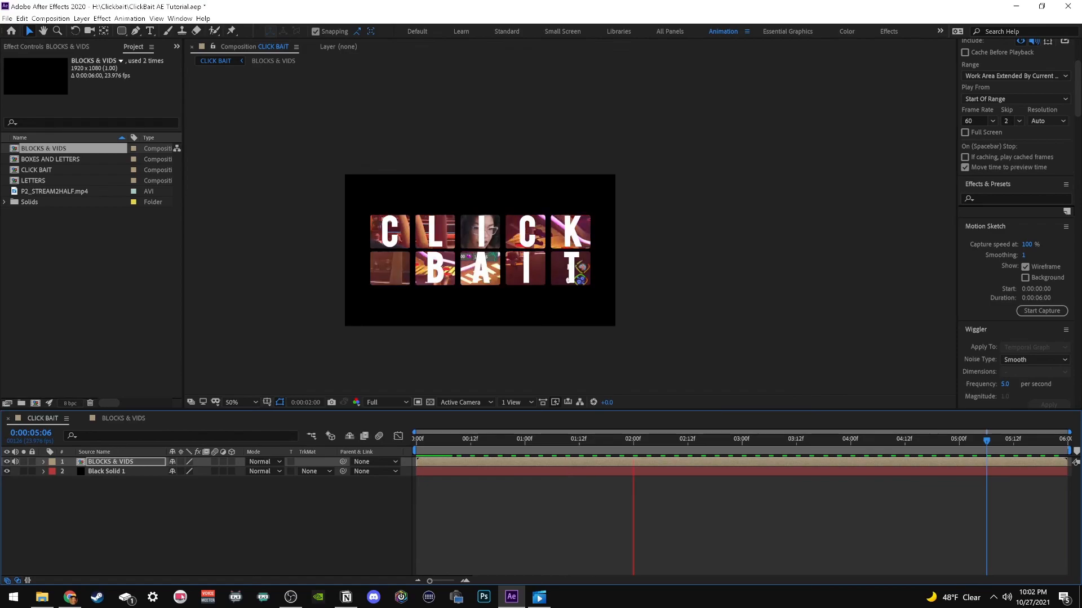